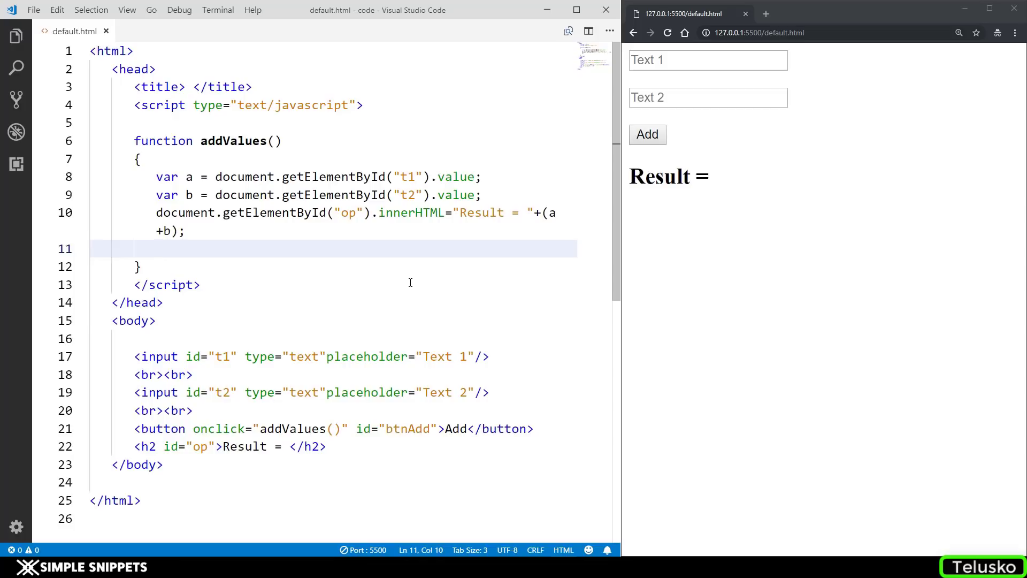
pyautogui.click(142, 320)
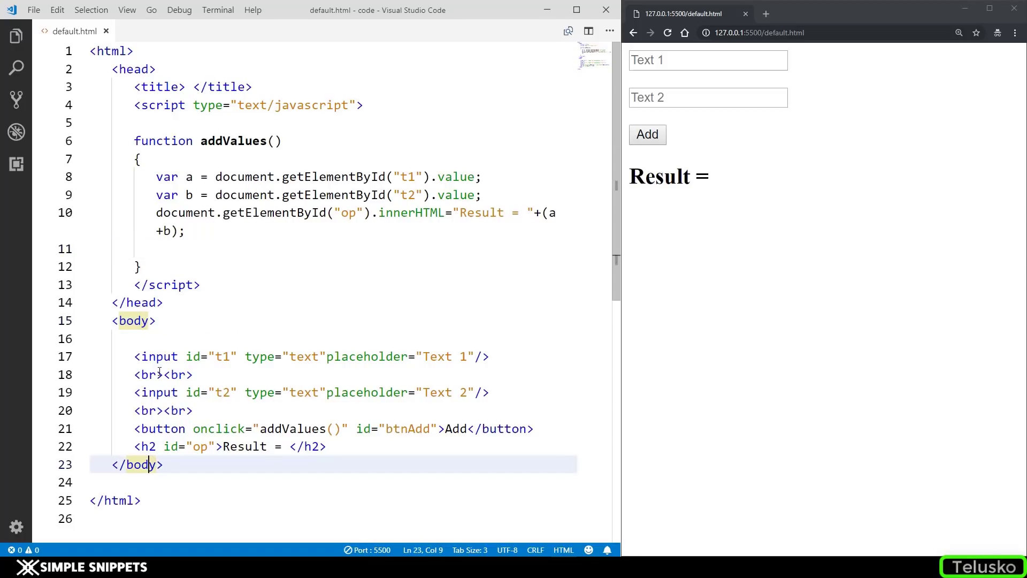
pyautogui.click(149, 356)
pyautogui.moveTo(135, 357); pyautogui.dragTo(244, 356)
pyautogui.click(667, 60)
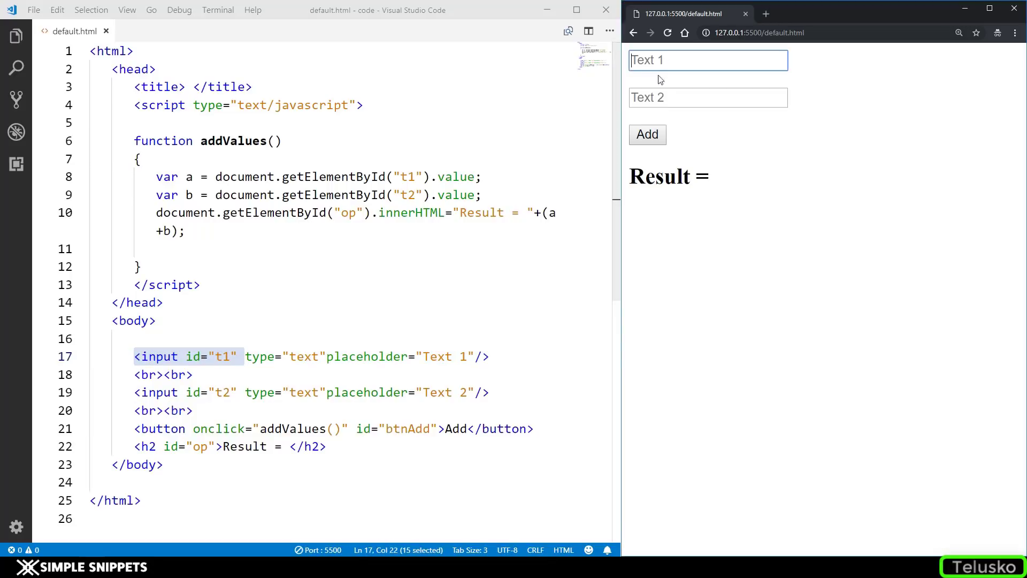
pyautogui.click(654, 97)
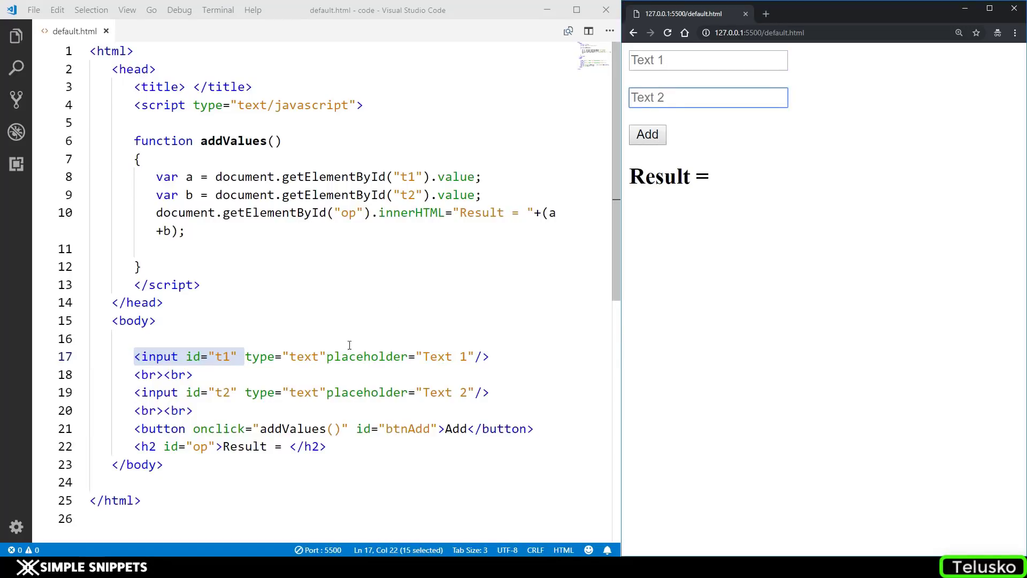
pyautogui.click(238, 429)
pyautogui.doubleClick(284, 429)
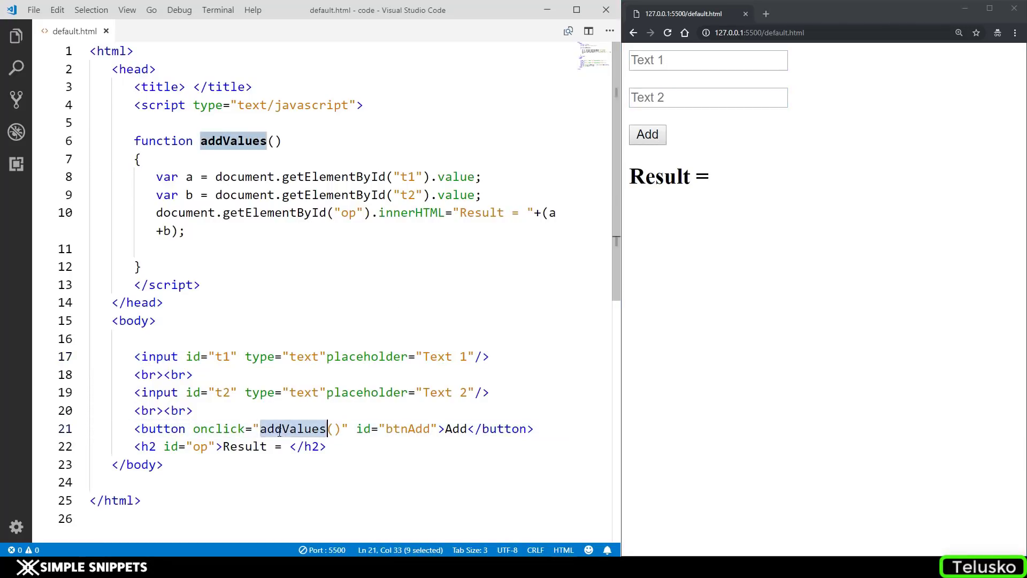
pyautogui.doubleClick(232, 140)
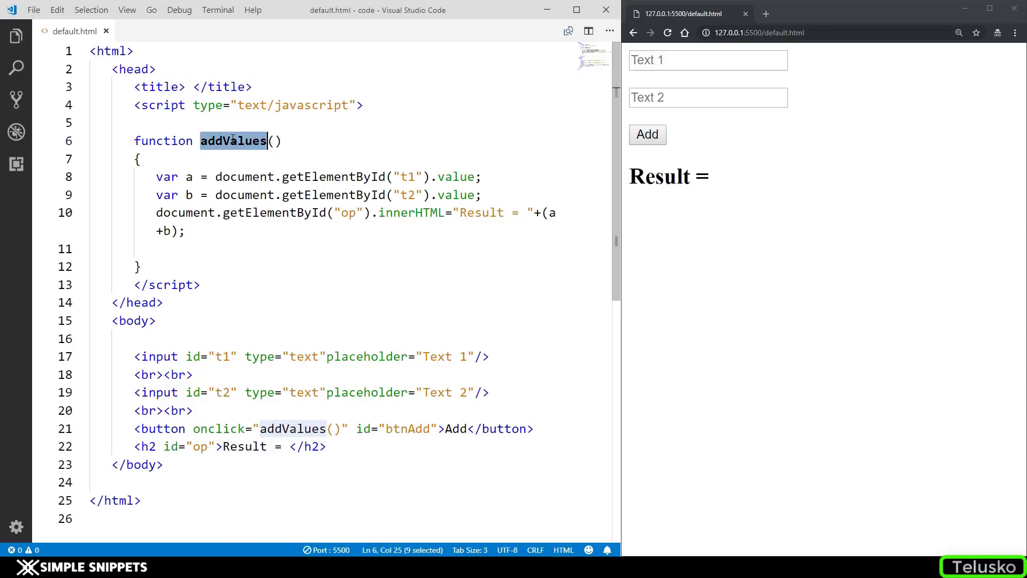
pyautogui.click(739, 62)
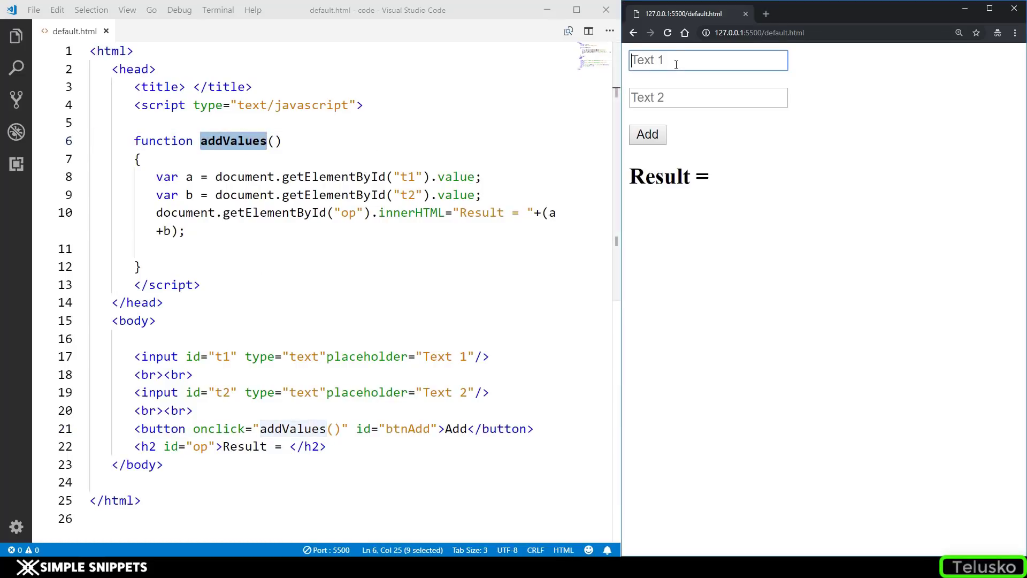
pyautogui.click(658, 96)
pyautogui.click(550, 212)
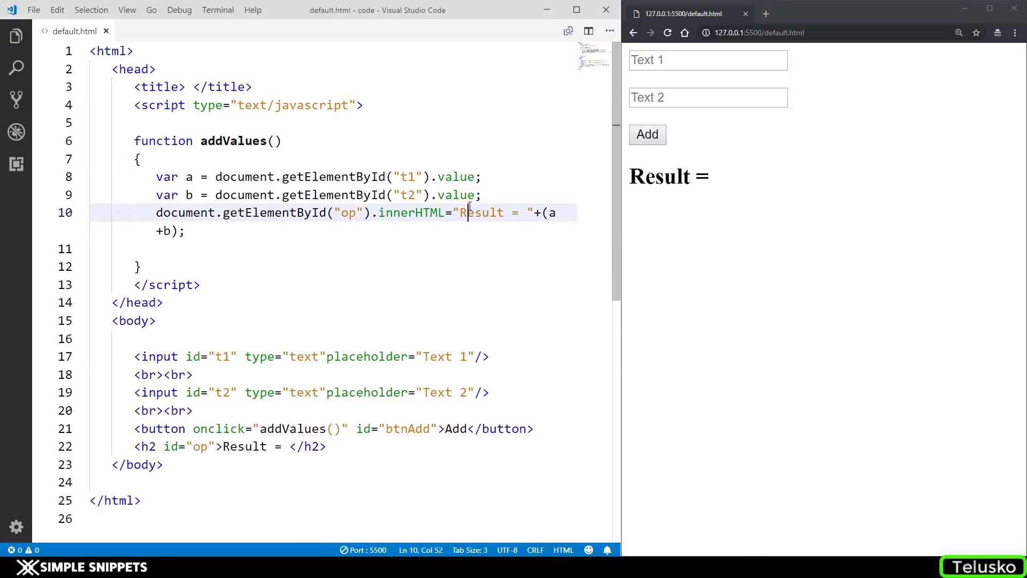
pyautogui.click(169, 231)
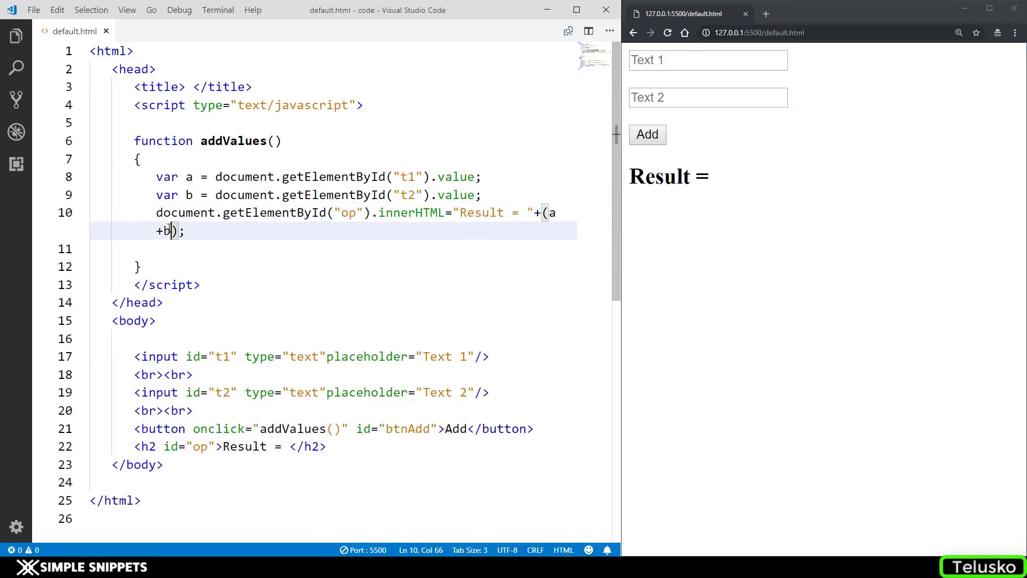
pyautogui.moveTo(157, 213); pyautogui.dragTo(210, 213)
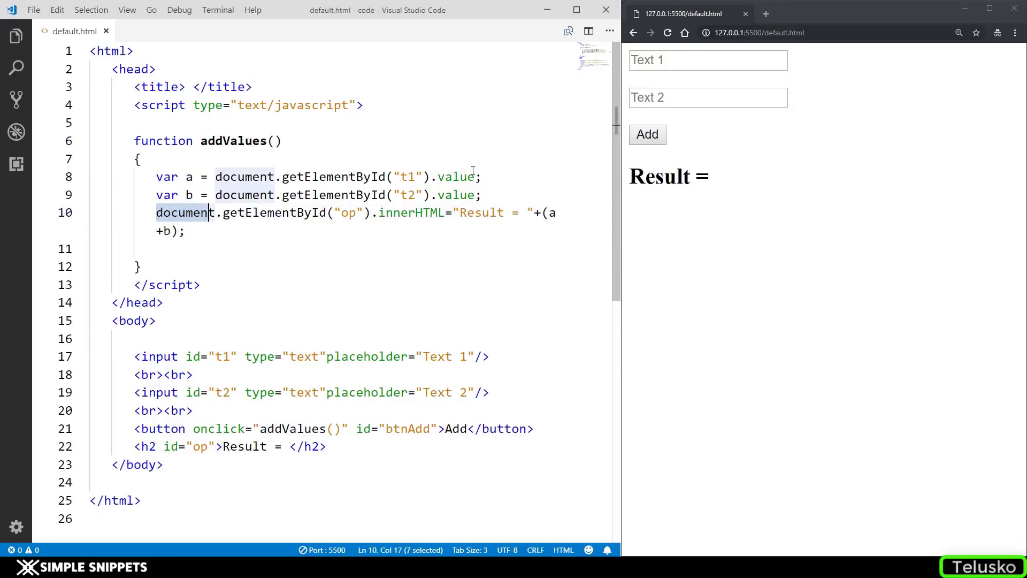
# Enter abc in Text 1 and xyz in Text 2, add them, and highlight the abcxyz result
pyautogui.click(684, 62)
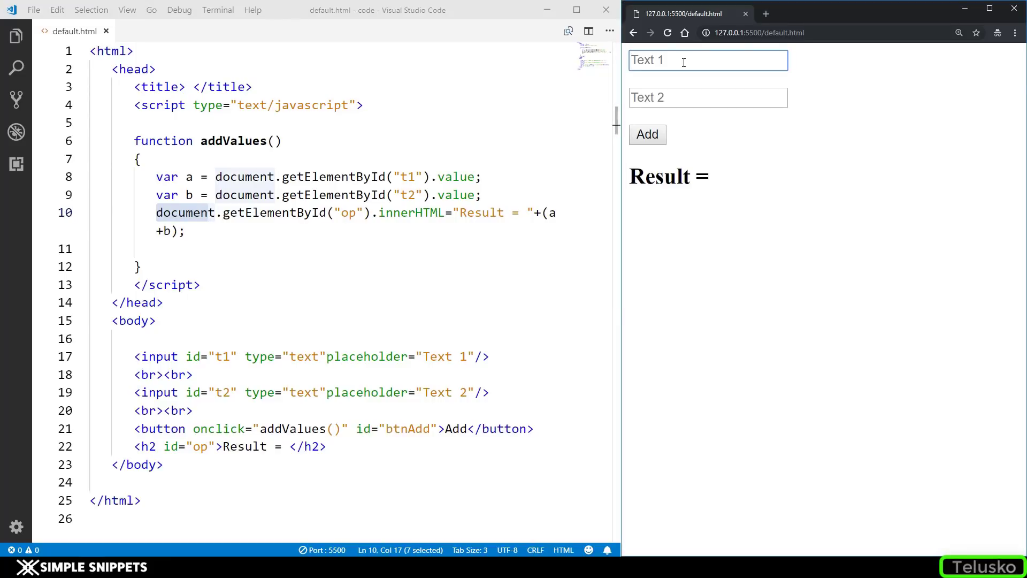
pyautogui.write('abc')
pyautogui.click(671, 96)
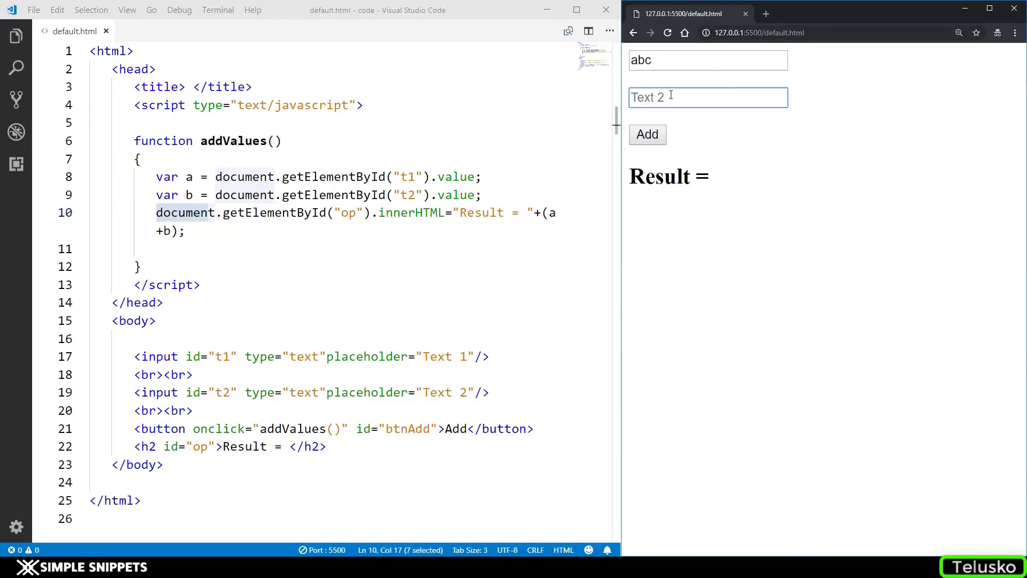
pyautogui.write('xyz')
pyautogui.click(656, 132)
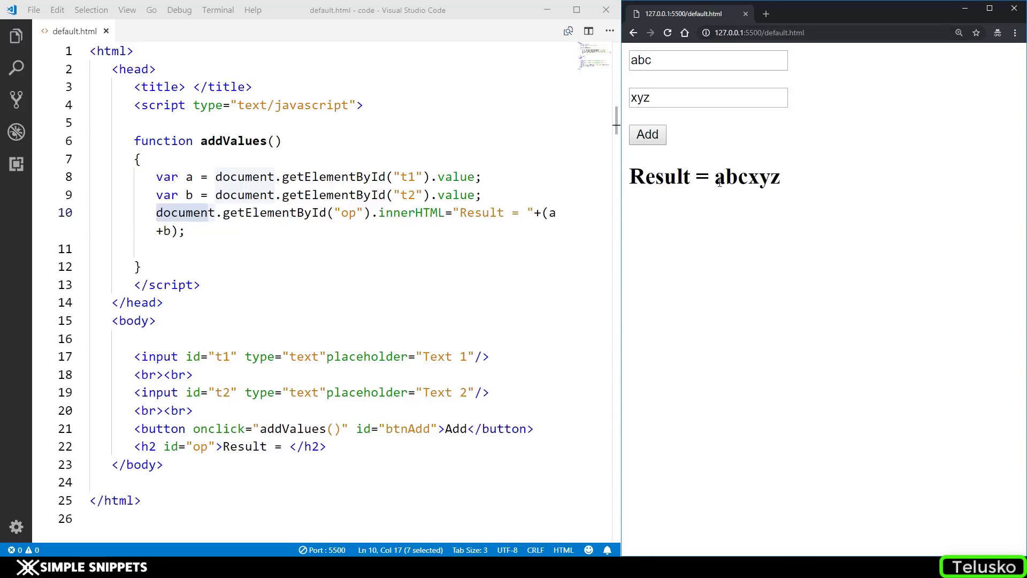
pyautogui.moveTo(718, 181); pyautogui.dragTo(791, 181)
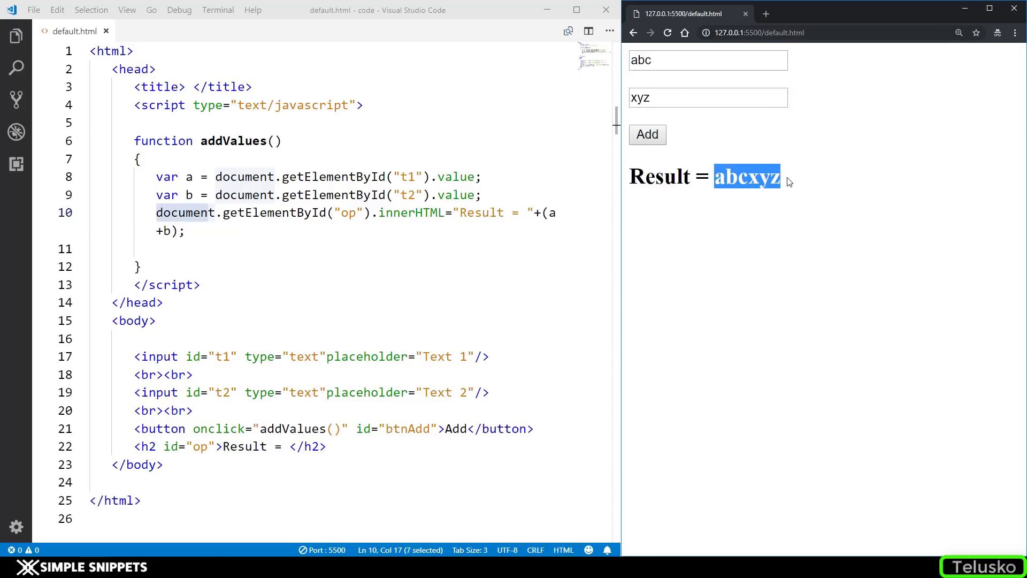
# Highlight abc and xyz in the fields, then select variable b in VS Code
pyautogui.doubleClick(651, 61)
pyautogui.doubleClick(653, 99)
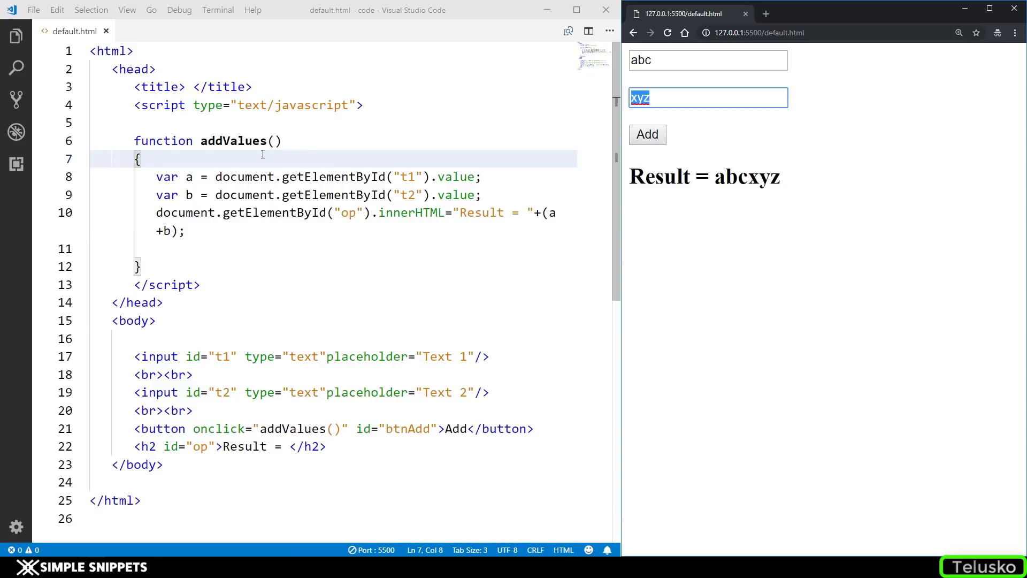
pyautogui.click(188, 177)
pyautogui.click(188, 194)
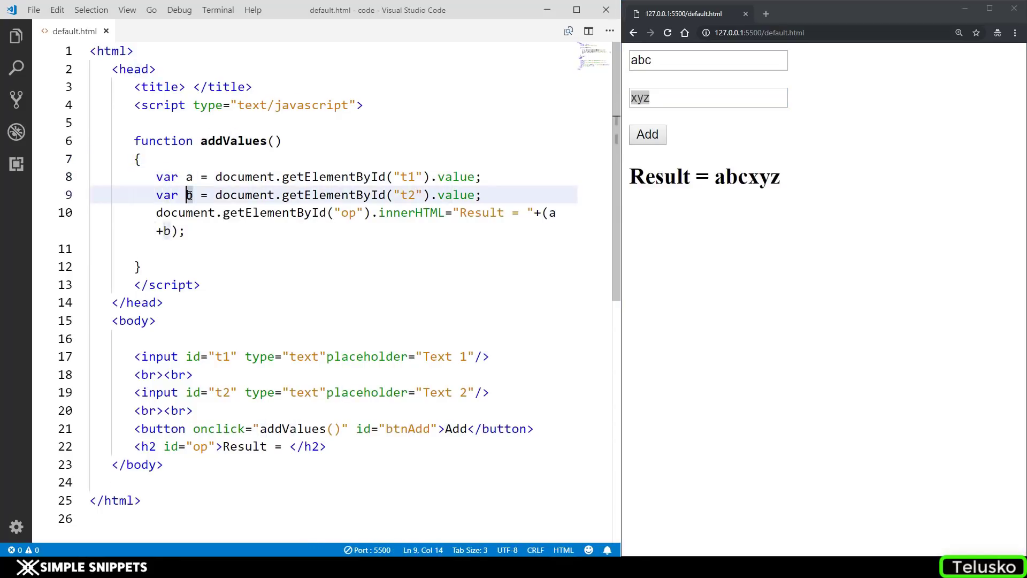
pyautogui.doubleClick(190, 195)
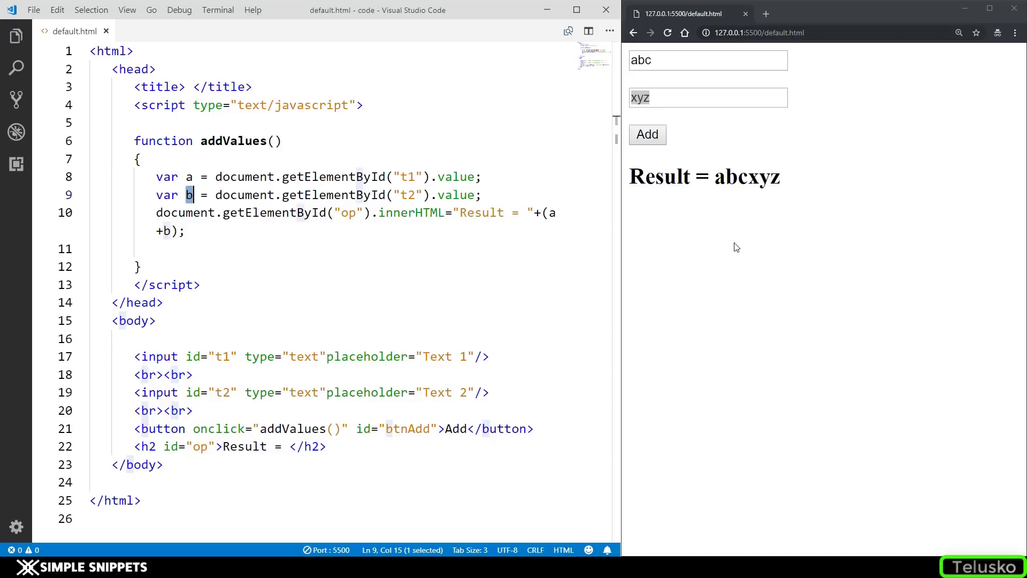
# Open the Elements inspector with Ctrl+Shift+C, maximize Chrome, and enlarge the DevTools text
pyautogui.click(955, 313)
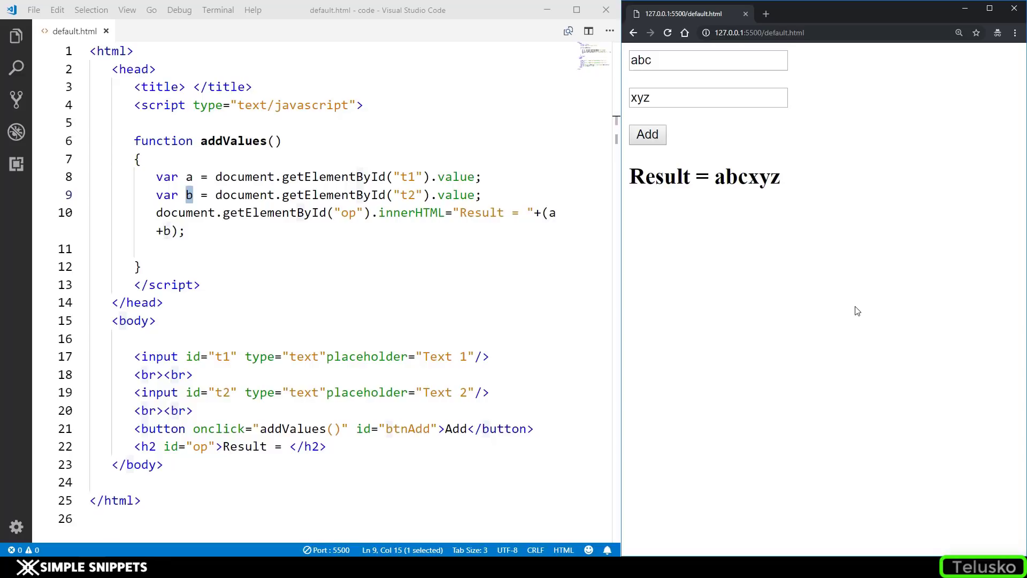
pyautogui.hotkey('ctrl', 'shift', 'c')
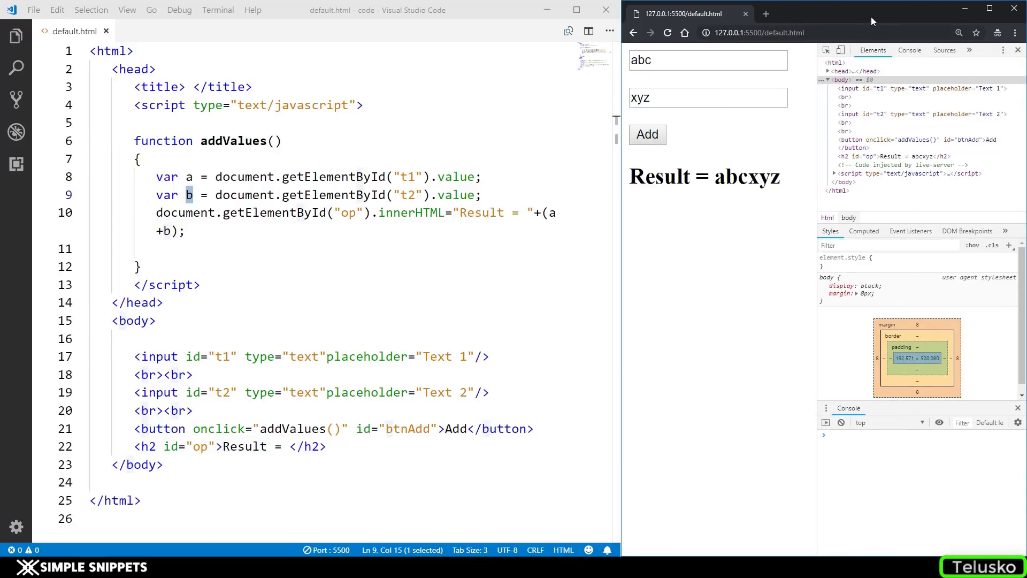
pyautogui.click(990, 8)
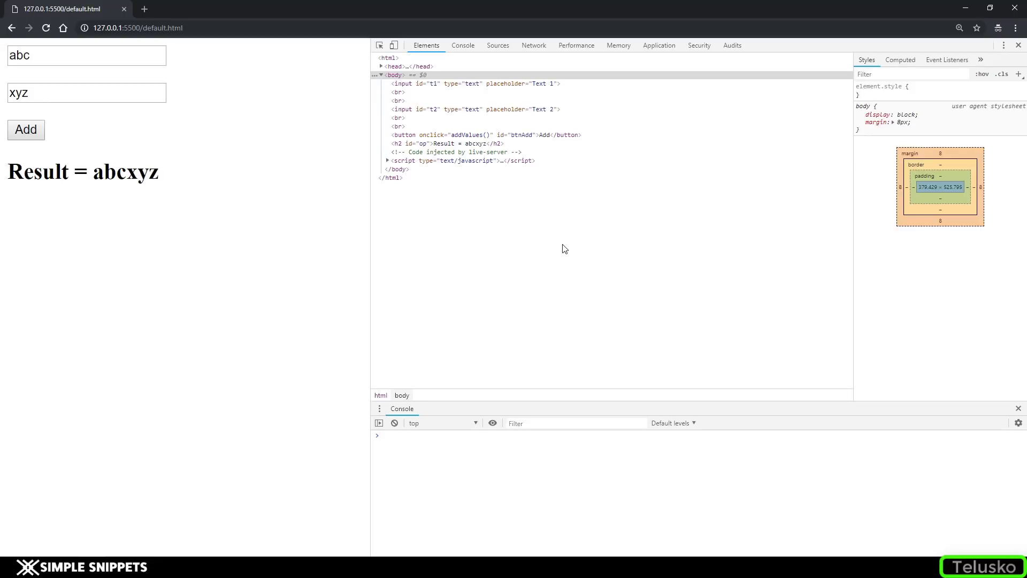
pyautogui.hotkey('ctrl', '+')
pyautogui.hotkey('ctrl', '+')
pyautogui.hotkey('ctrl', '+')
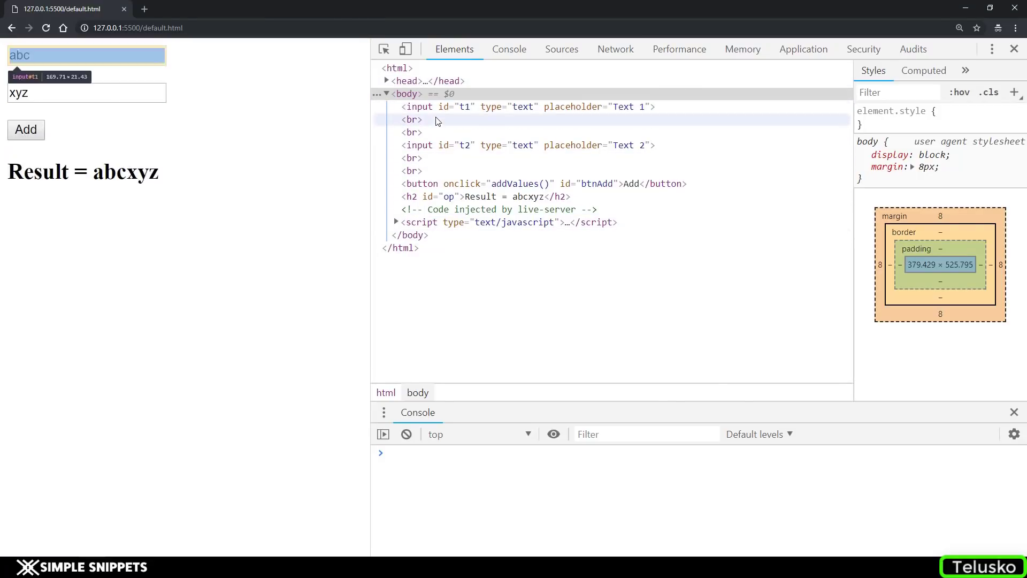
# Check the closing html tag in VS Code, then return to the Elements tree
pyautogui.hotkey('alt', 'Tab')
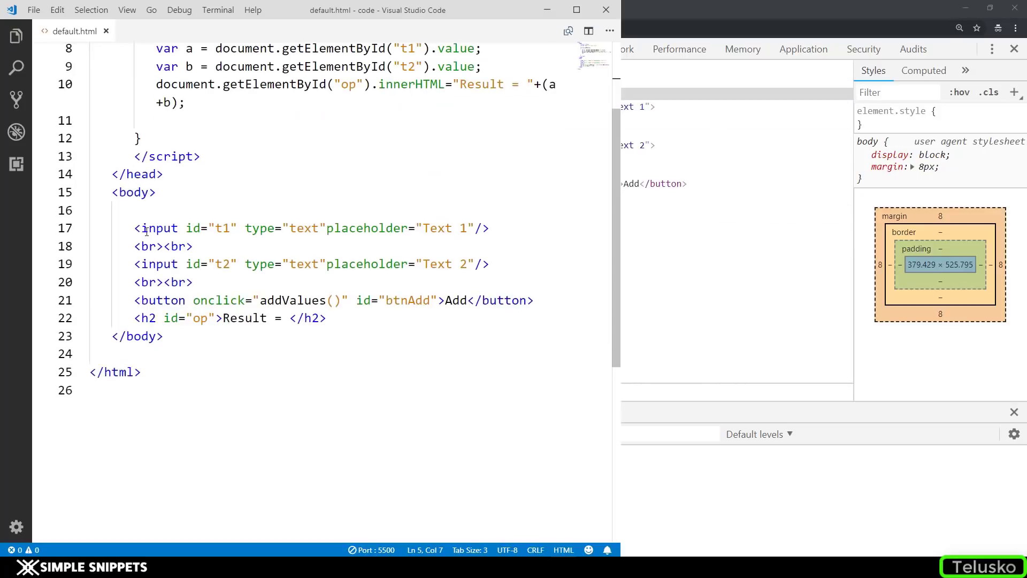
pyautogui.moveTo(113, 192)
pyautogui.mouseDown()
pyautogui.moveTo(201, 337)
pyautogui.moveTo(90, 354)
pyautogui.mouseUp()
pyautogui.doubleClick(117, 372)
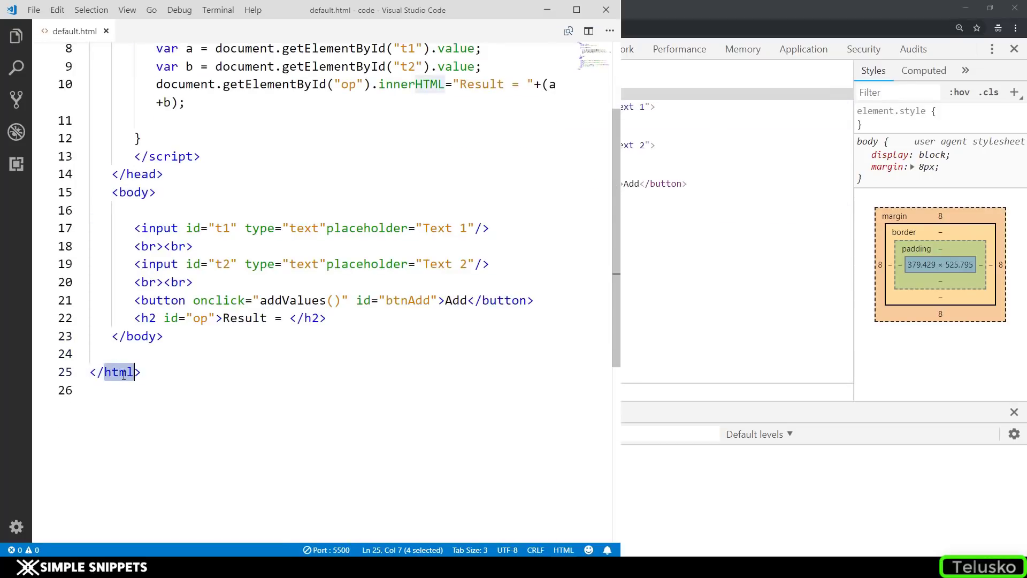
pyautogui.scroll(3, 122, 374)
pyautogui.click(709, 248)
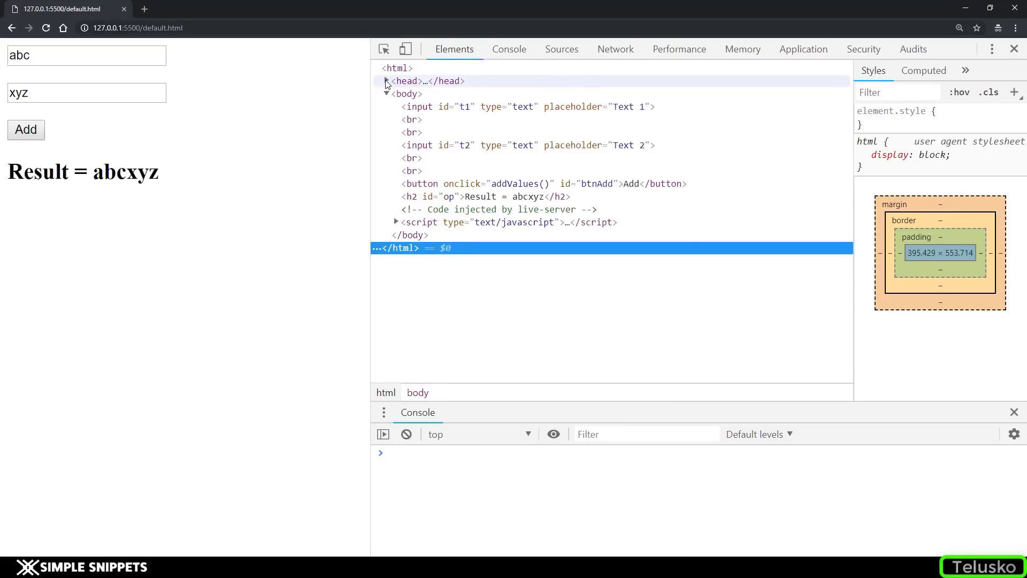
# Expand head to view the addValues script, collapse it, and focus the console prompt
pyautogui.click(387, 81)
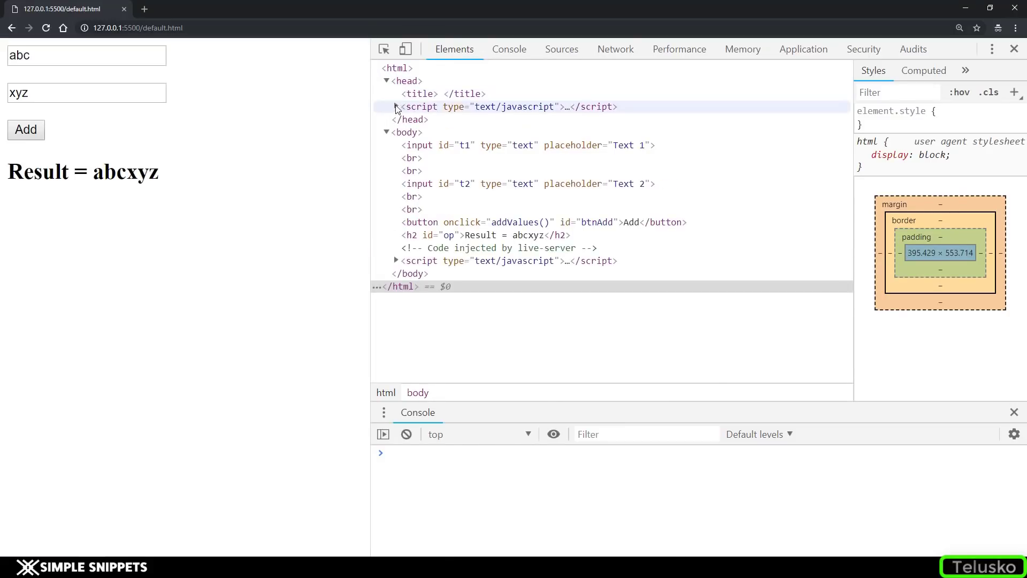
pyautogui.click(396, 106)
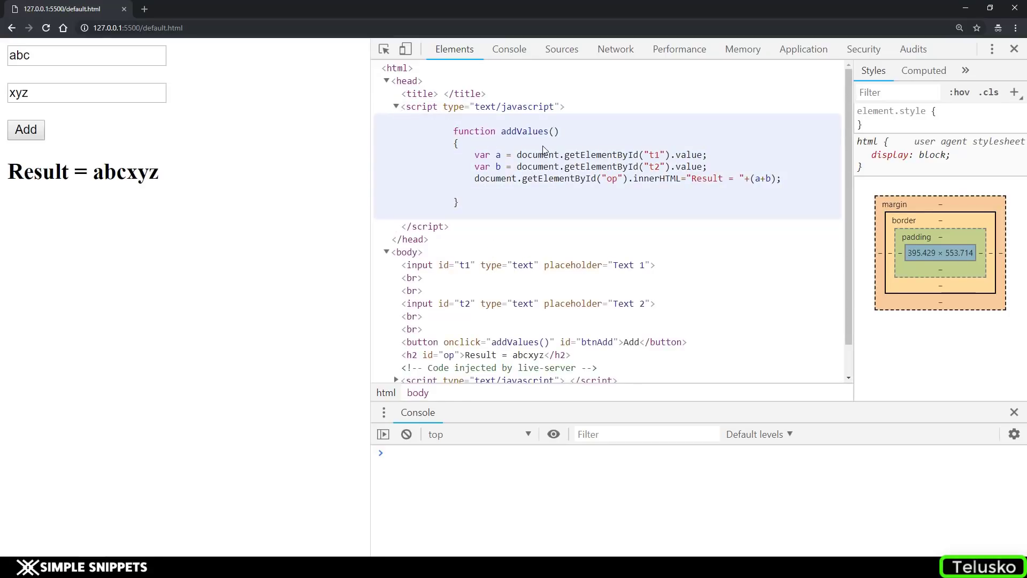
pyautogui.click(542, 145)
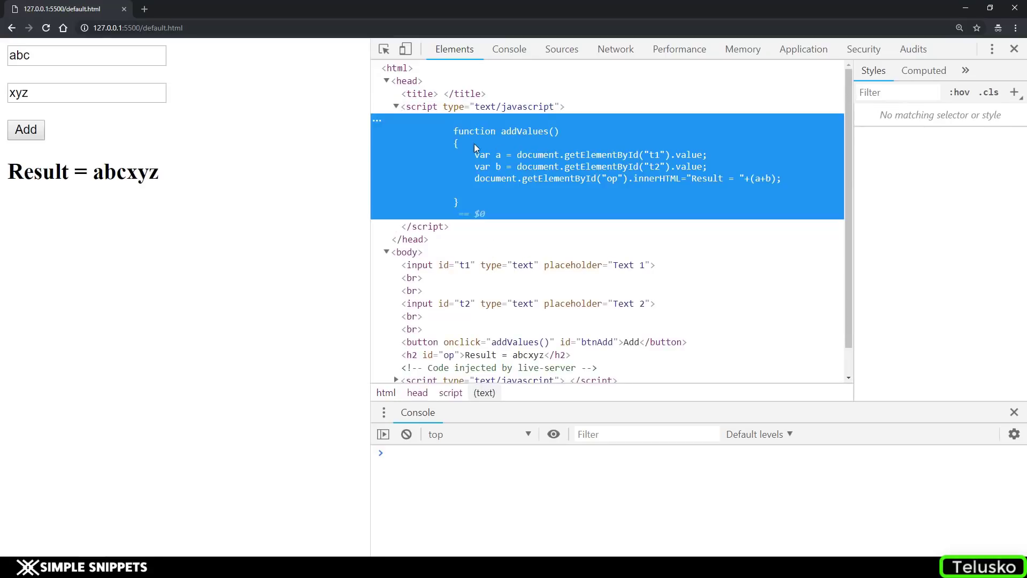
pyautogui.click(395, 107)
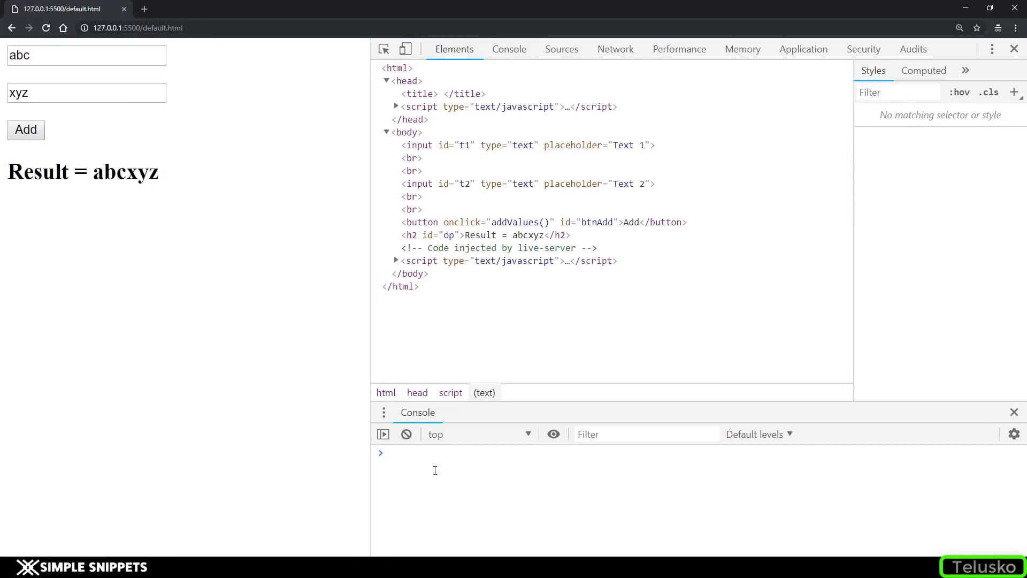
pyautogui.click(406, 454)
# Move from Console through Elements to the Sources panel showing default.html
pyautogui.click(509, 49)
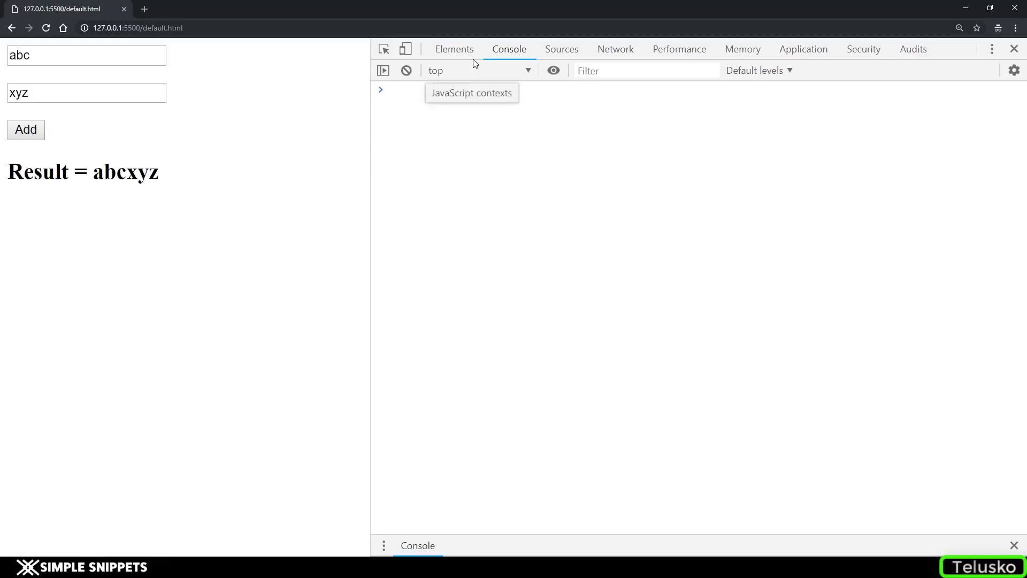
pyautogui.click(454, 49)
pyautogui.click(566, 51)
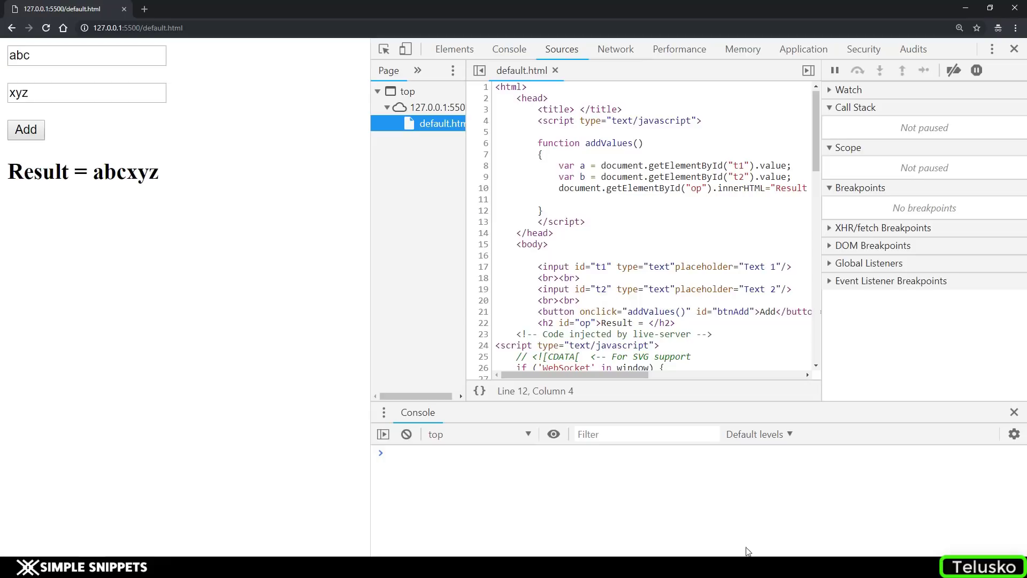
pyautogui.scroll(-4, 545, 275)
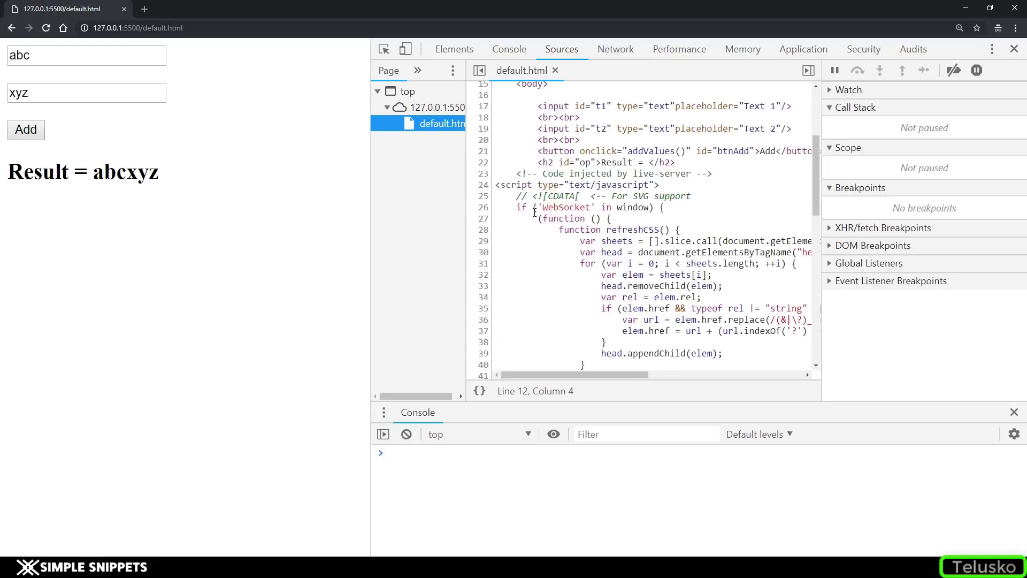
pyautogui.scroll(4, 536, 267)
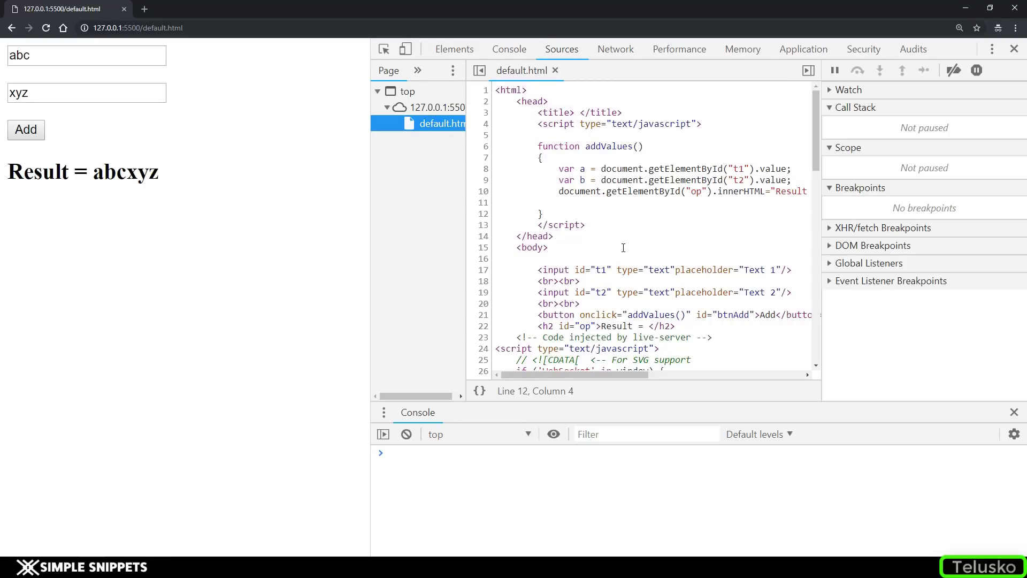
# Show Elements with the Console drawer below and evaluate 5+6, getting 11
pyautogui.click(449, 48)
pyautogui.click(513, 50)
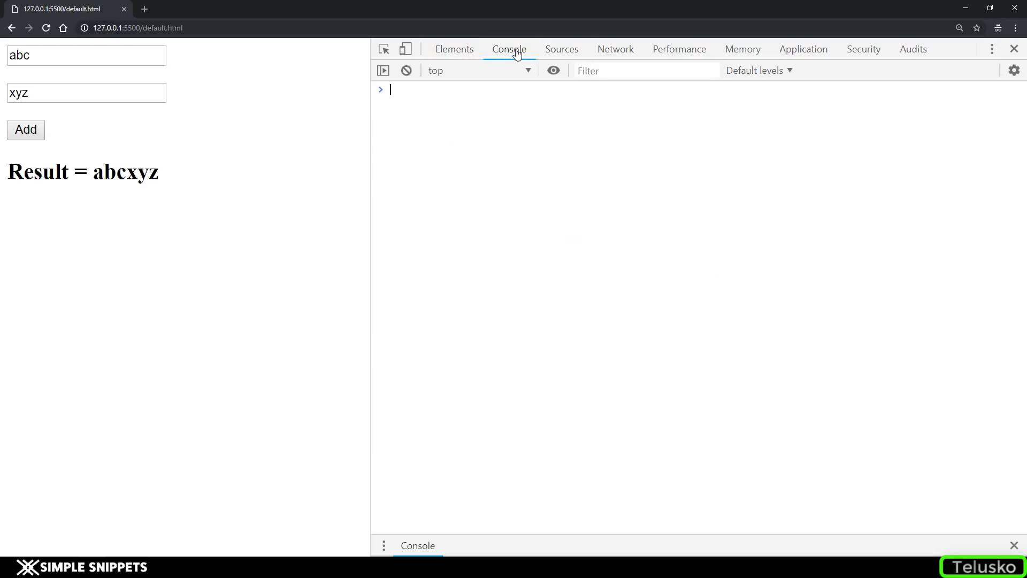
pyautogui.click(454, 49)
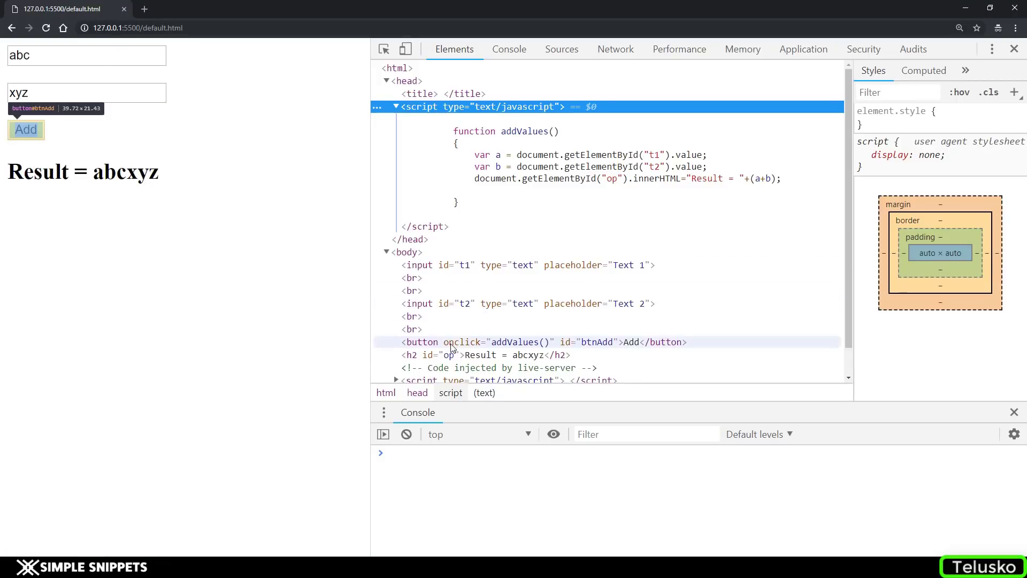
pyautogui.click(412, 456)
pyautogui.write('5+')
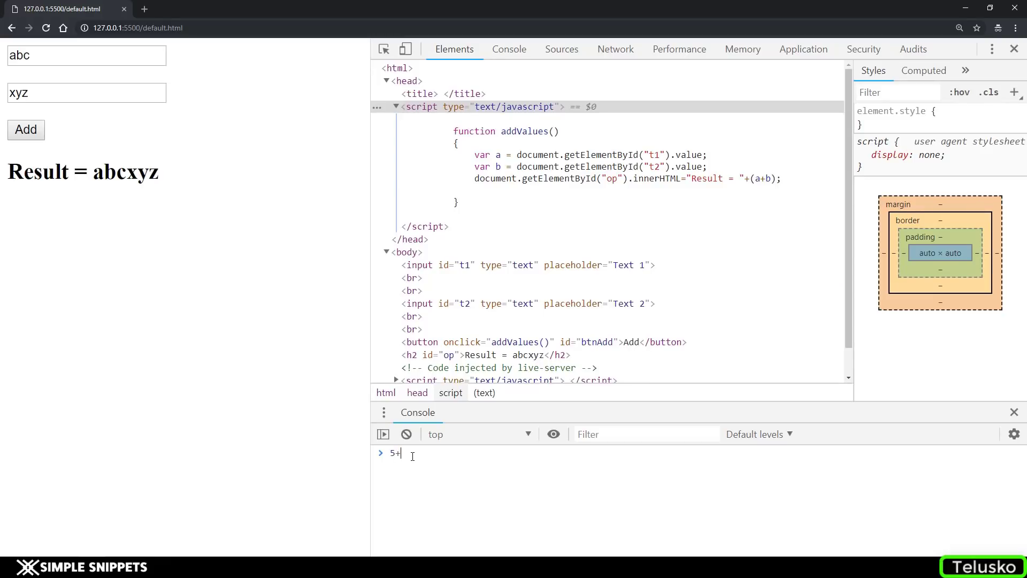
pyautogui.write('6')
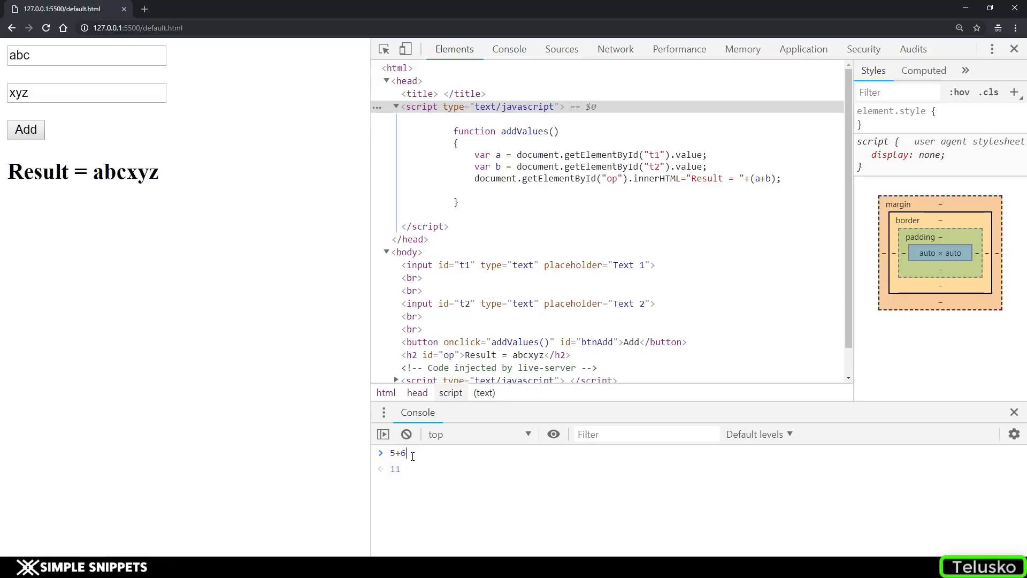
pyautogui.press('Return')
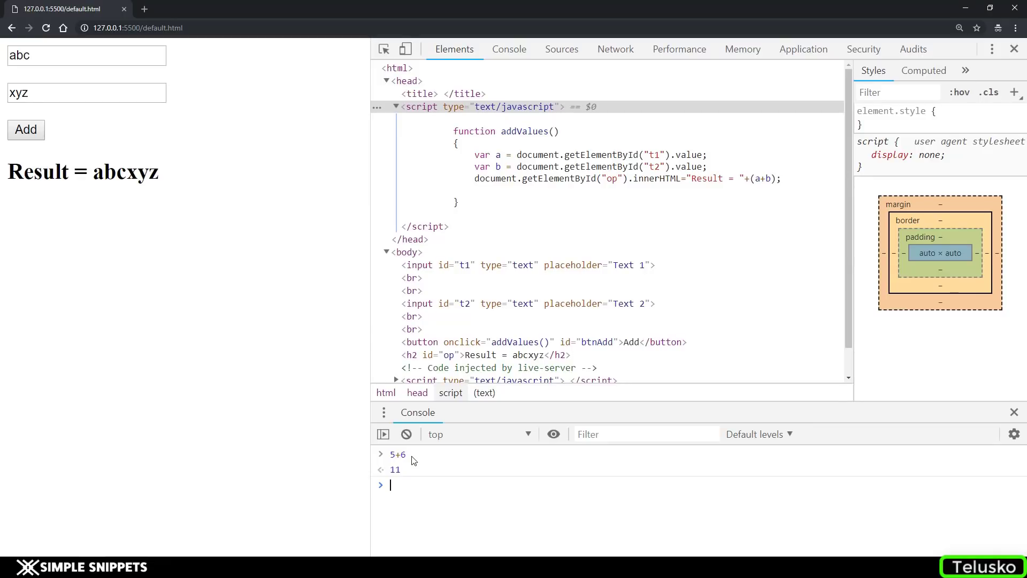
# Compare the b variable line in VS Code with the result text on the page
pyautogui.hotkey('alt', 'Tab')
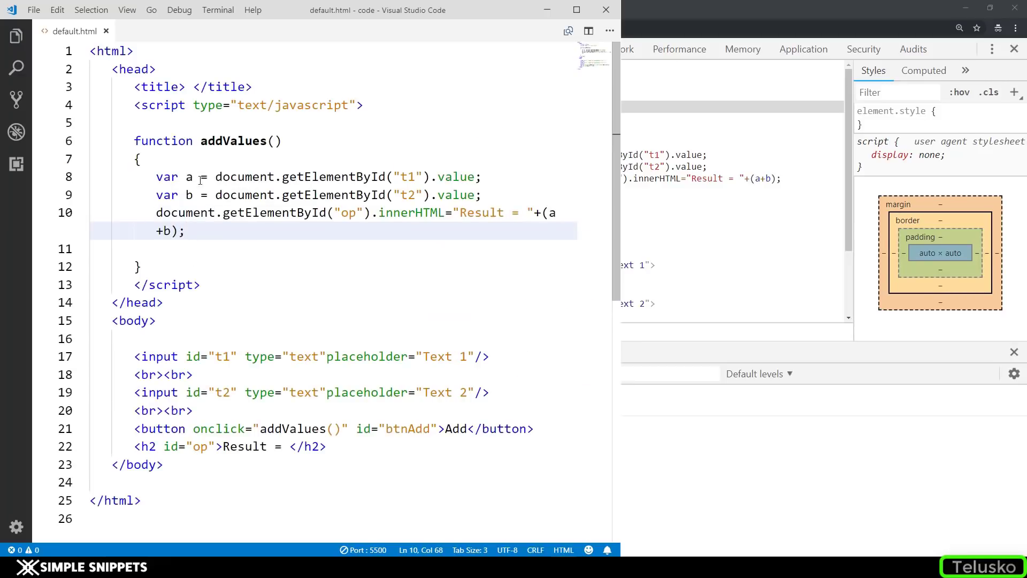
pyautogui.press('Up')
pyautogui.press('Up')
pyautogui.press('Up')
pyautogui.press('Down')
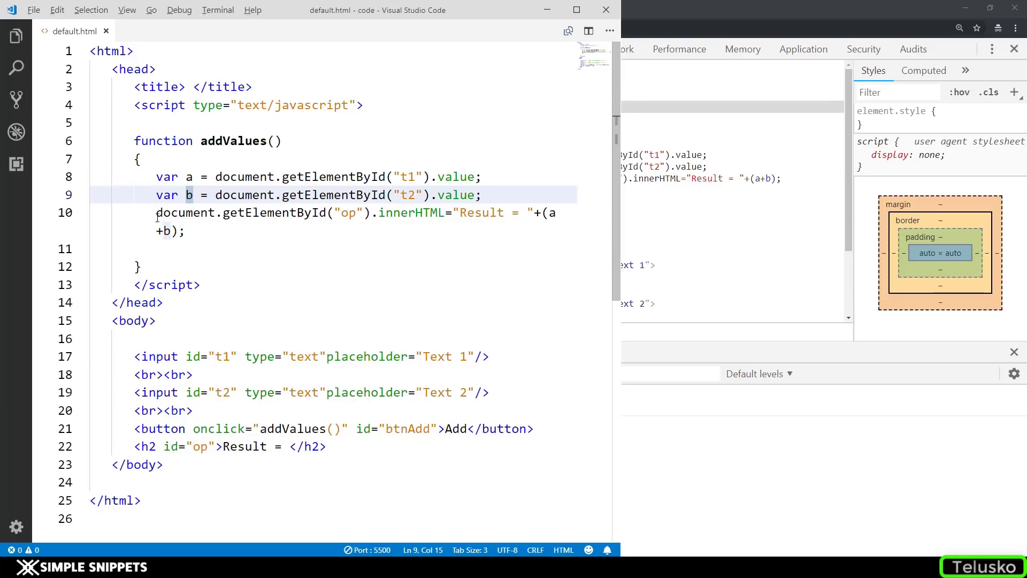
pyautogui.hotkey('alt', 'Tab')
pyautogui.tripleClick(171, 158)
pyautogui.hotkey('alt', 'Tab')
# Inspect getElementById, innerHTML and the op id linking line 10 to the h2 heading
pyautogui.doubleClick(255, 213)
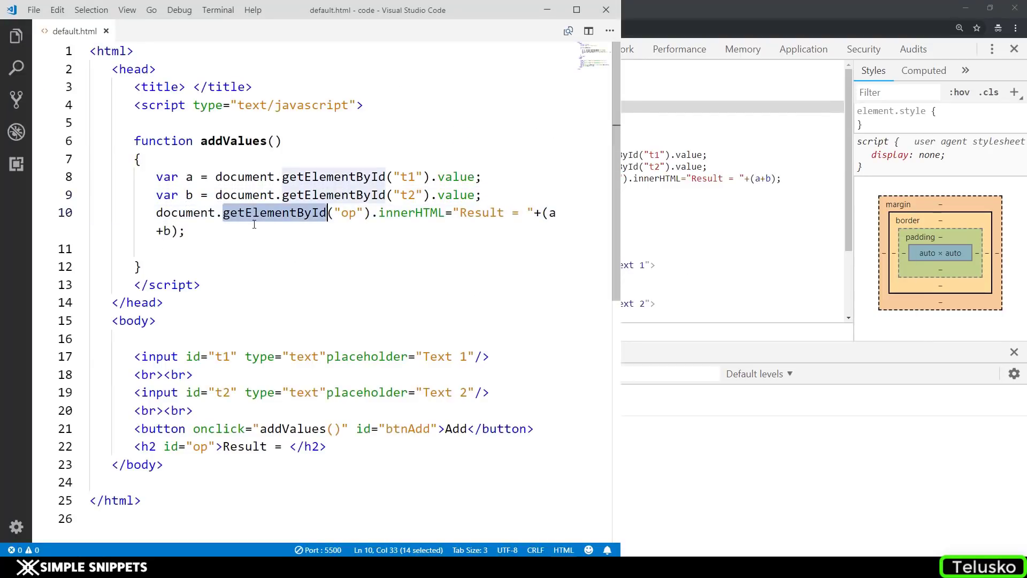
pyautogui.doubleClick(386, 212)
pyautogui.scroll(-1, 196, 446)
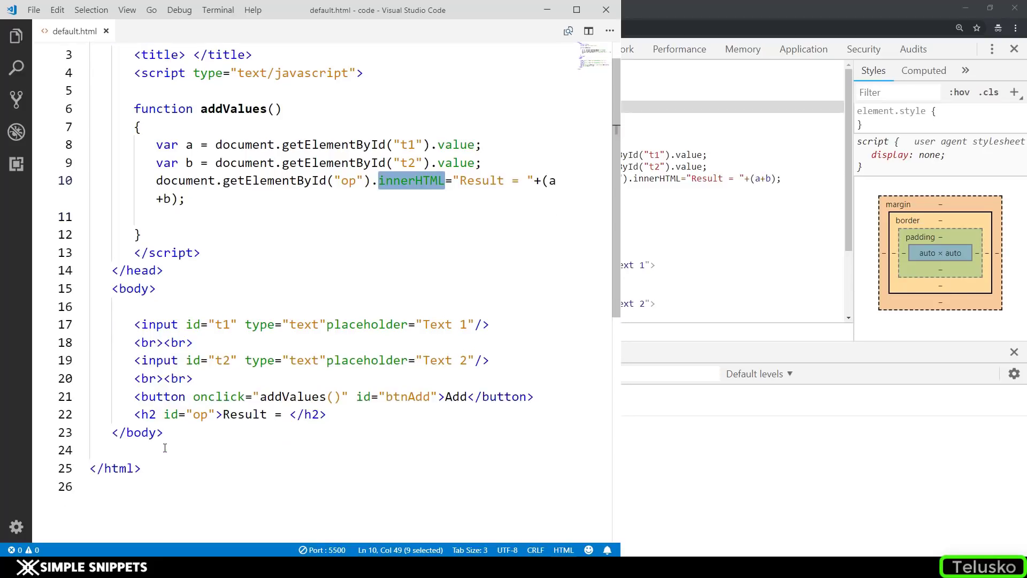
pyautogui.click(136, 415)
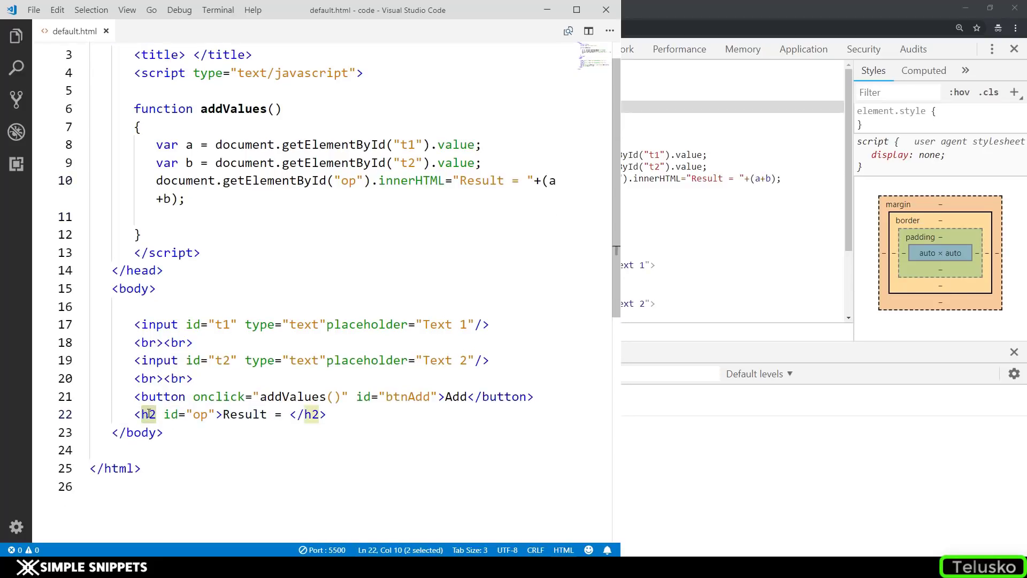
pyautogui.doubleClick(200, 414)
pyautogui.doubleClick(348, 180)
pyautogui.doubleClick(276, 180)
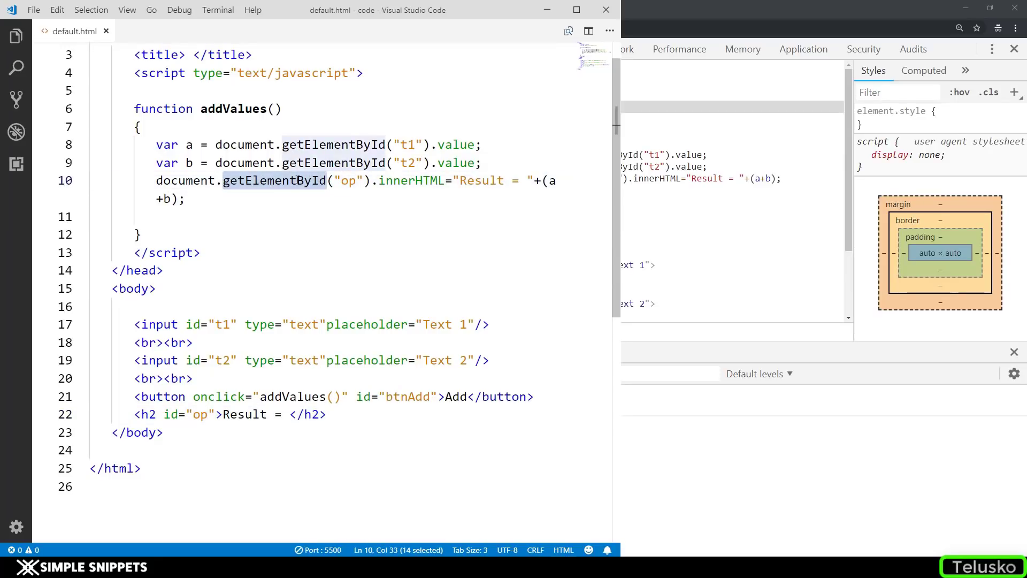
pyautogui.click(402, 180)
pyautogui.doubleClick(401, 180)
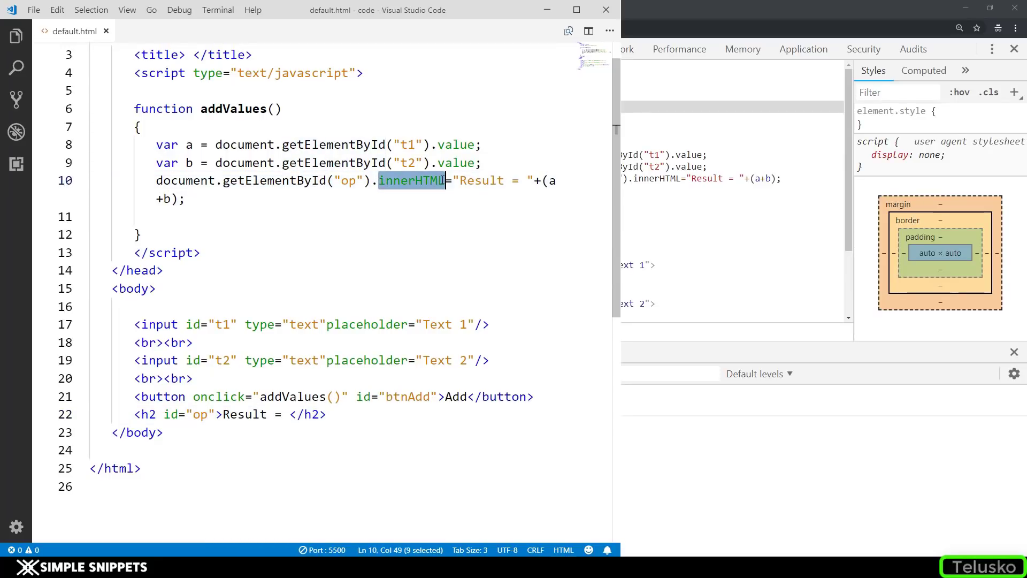
pyautogui.click(210, 200)
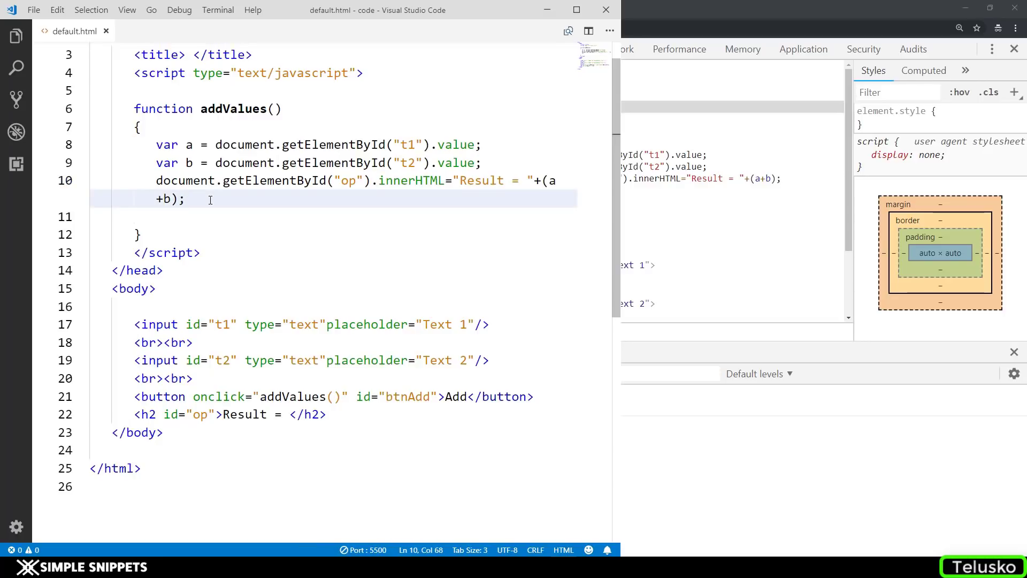
# Add console.log(a+b); on a new line after line 10 using IntelliSense completions
pyautogui.press('Return')
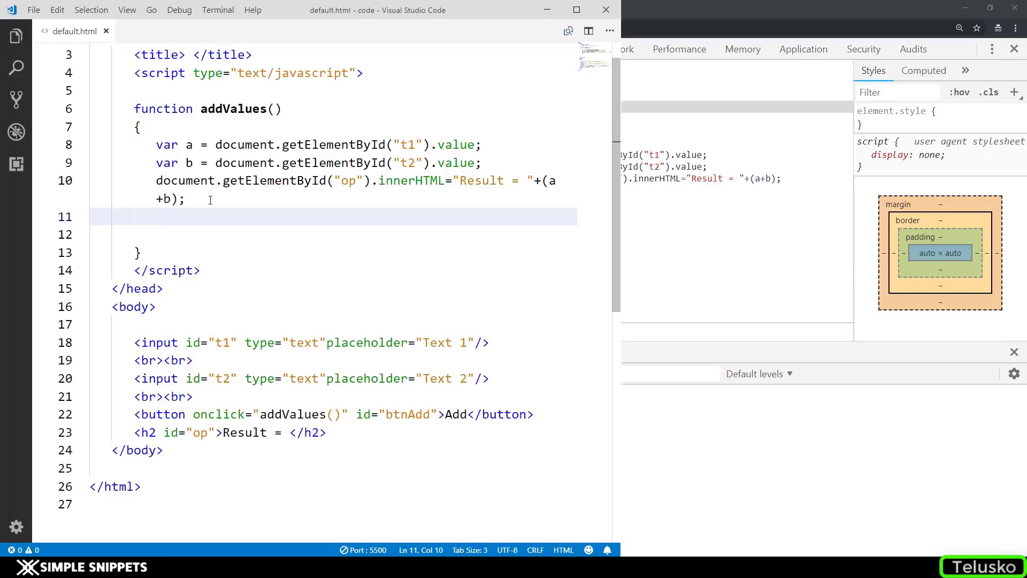
pyautogui.write('cons')
pyautogui.press('Tab')
pyautogui.write('.lo')
pyautogui.press('Tab')
pyautogui.write('()')
pyautogui.press('Left')
pyautogui.write('a+b')
pyautogui.press('Right')
pyautogui.write(';')
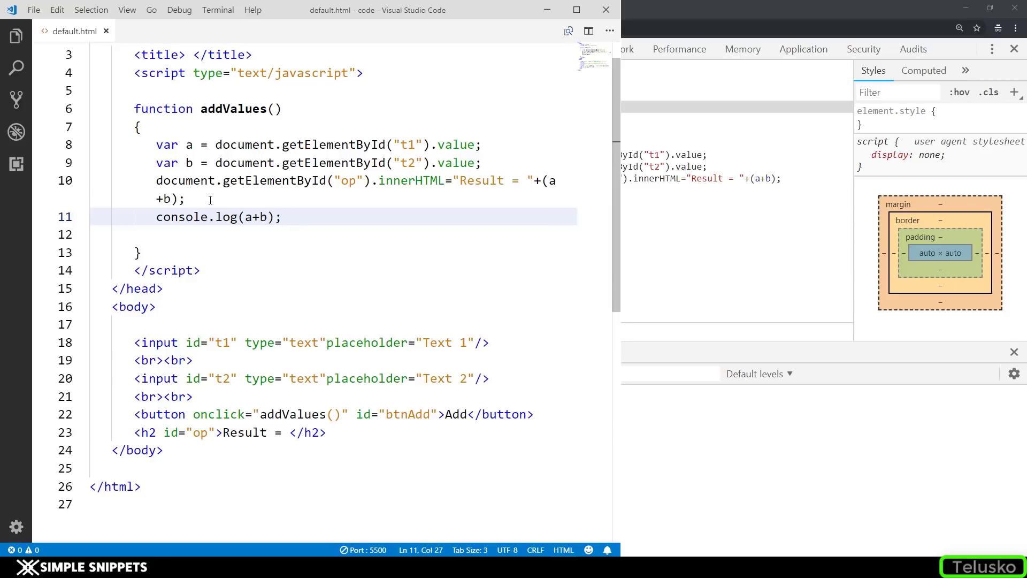
# Highlight console and log on line 11, glancing at the browser in between
pyautogui.doubleClick(174, 216)
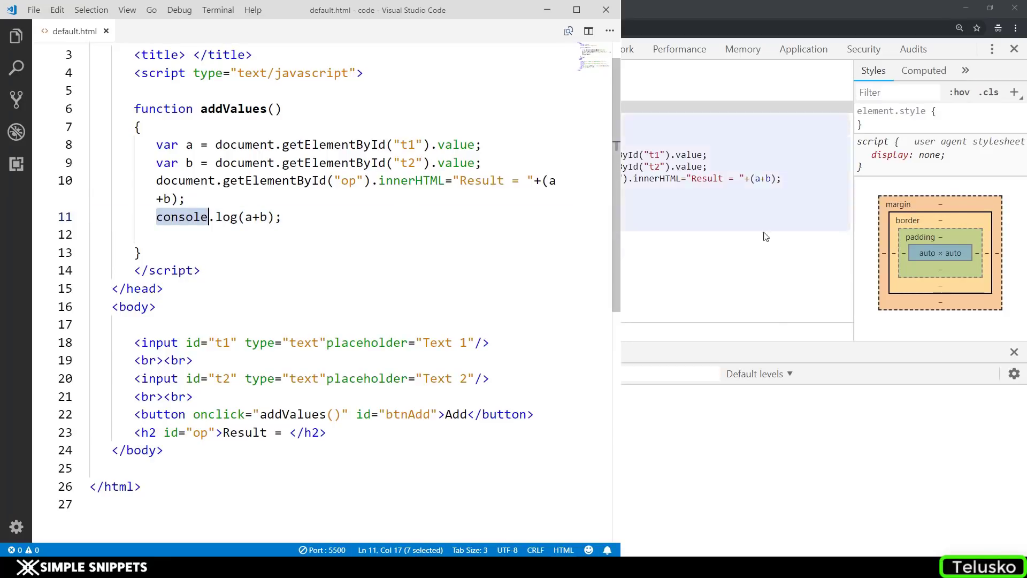
pyautogui.click(718, 422)
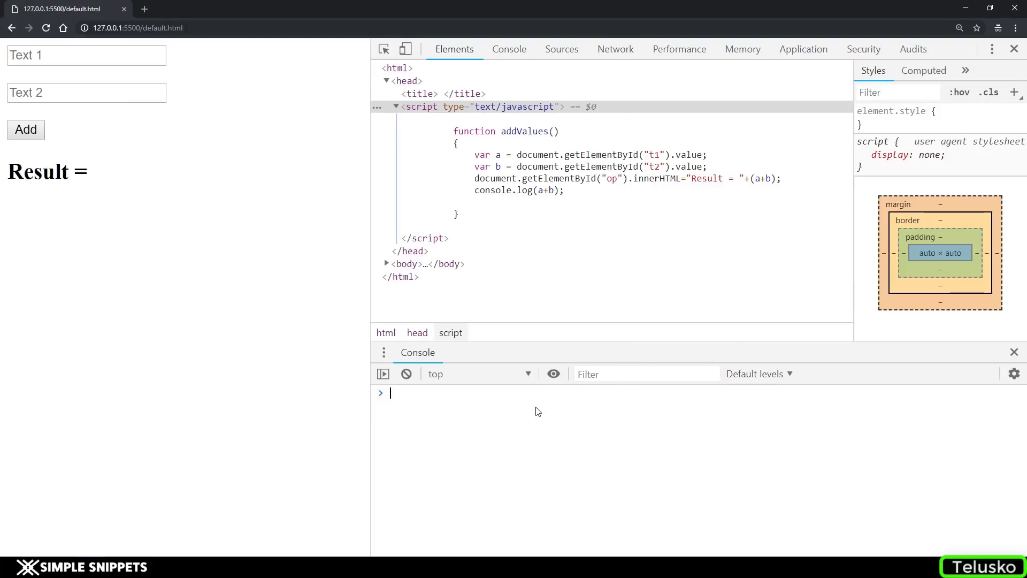
pyautogui.hotkey('alt', 'Tab')
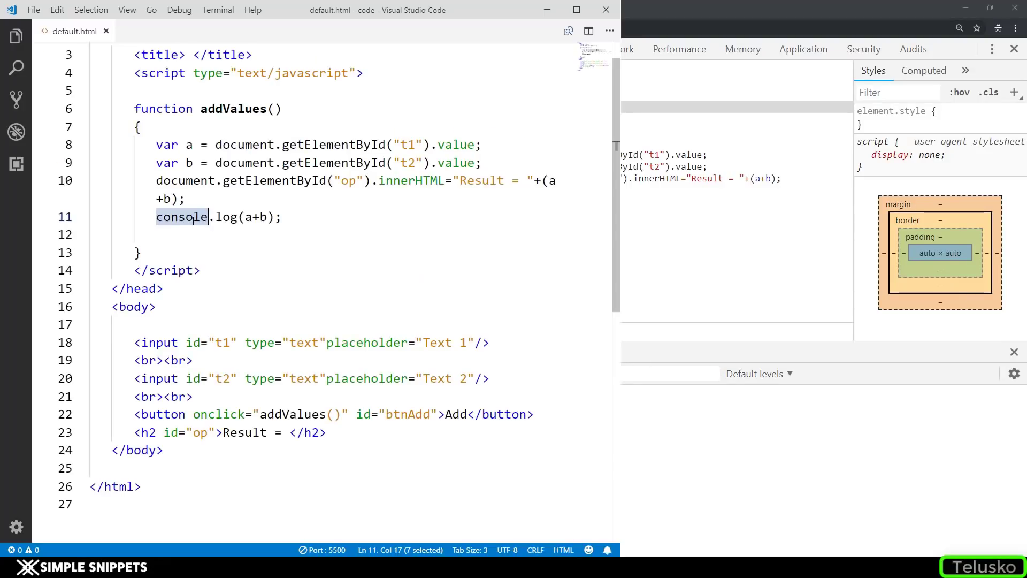
pyautogui.doubleClick(177, 218)
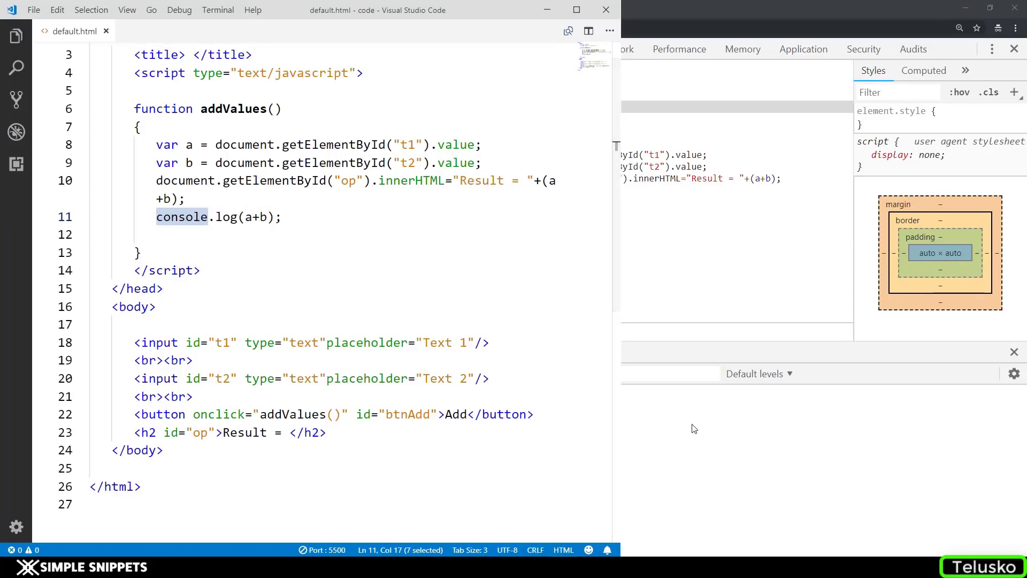
pyautogui.doubleClick(226, 216)
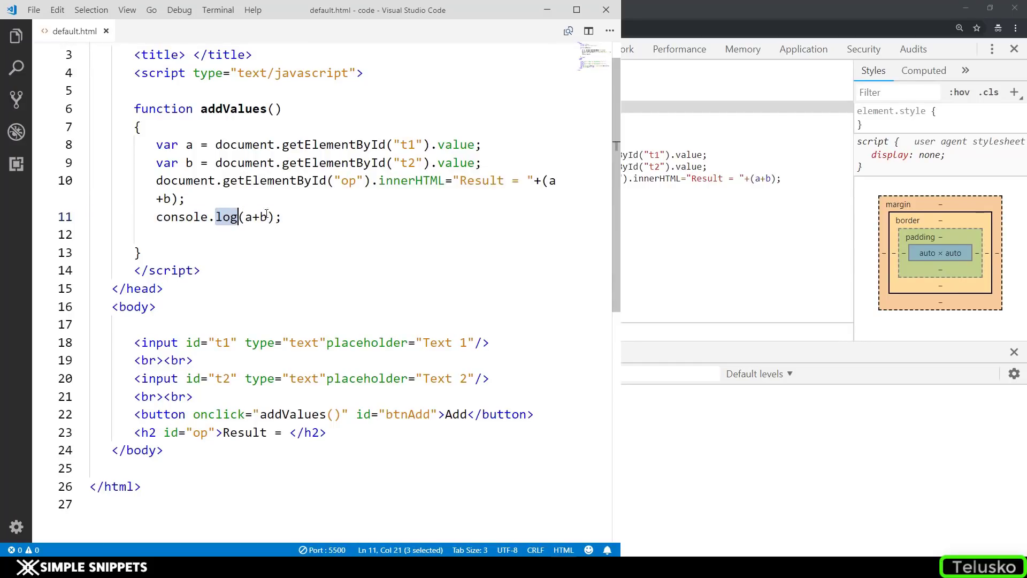
# Review lines 10 and 11 in VS Code before testing in Chrome
pyautogui.click(298, 216)
pyautogui.click(157, 180)
pyautogui.write('//')
pyautogui.click(213, 201)
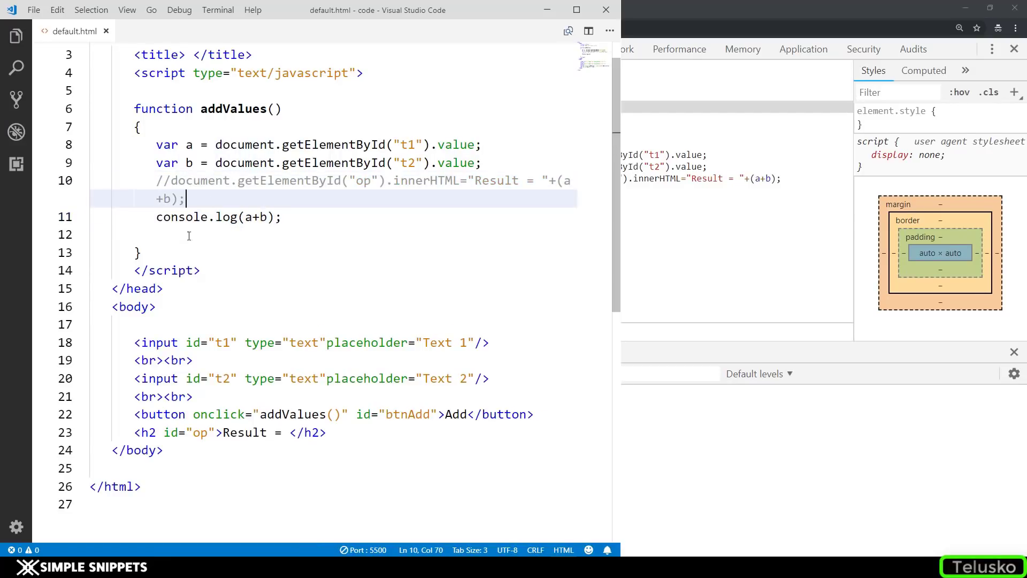
pyautogui.click(185, 217)
pyautogui.click(294, 216)
pyautogui.hotkey('alt', 'Tab')
# Add abc and xyz on the page, enlarge DevTools, and highlight the logged abcxyz
pyautogui.click(87, 57)
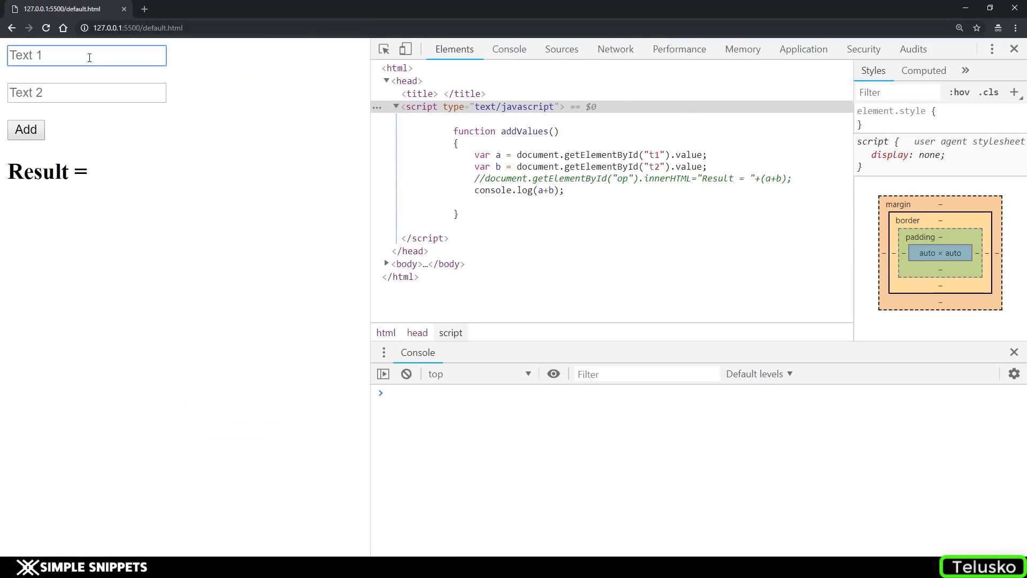
pyautogui.write('abc')
pyautogui.click(53, 92)
pyautogui.write('xyz')
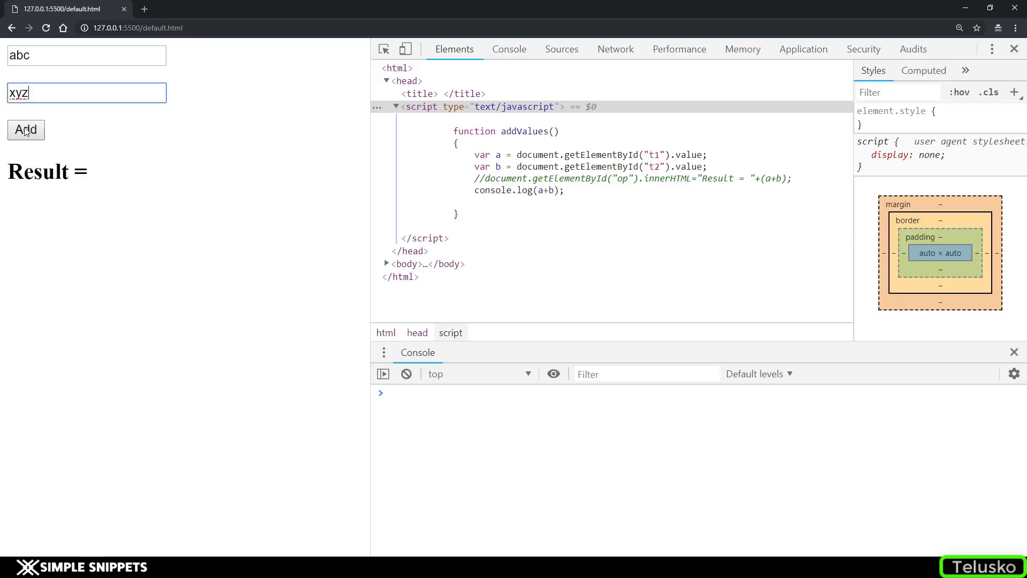
pyautogui.click(25, 131)
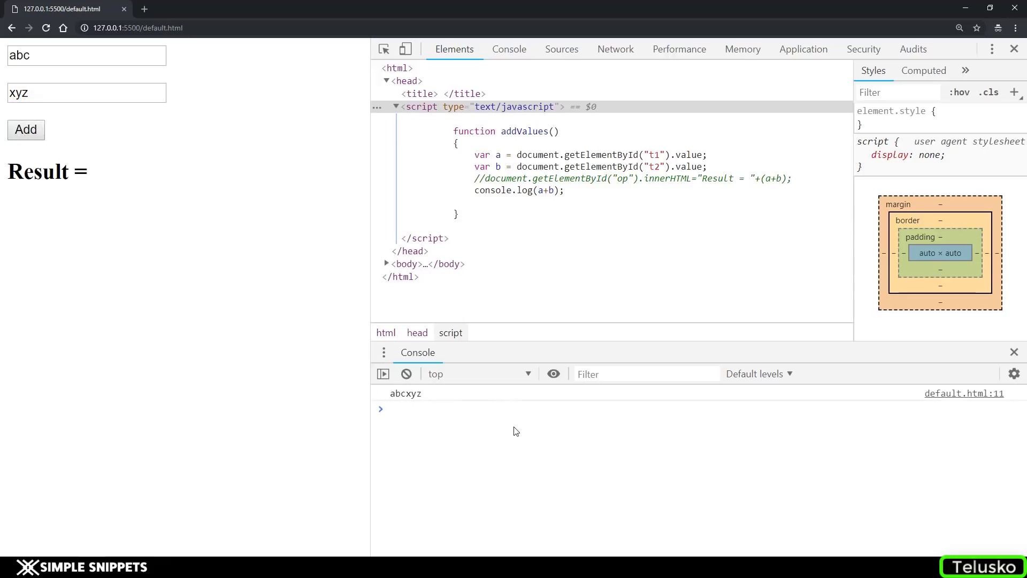
pyautogui.hotkey('ctrl', '+')
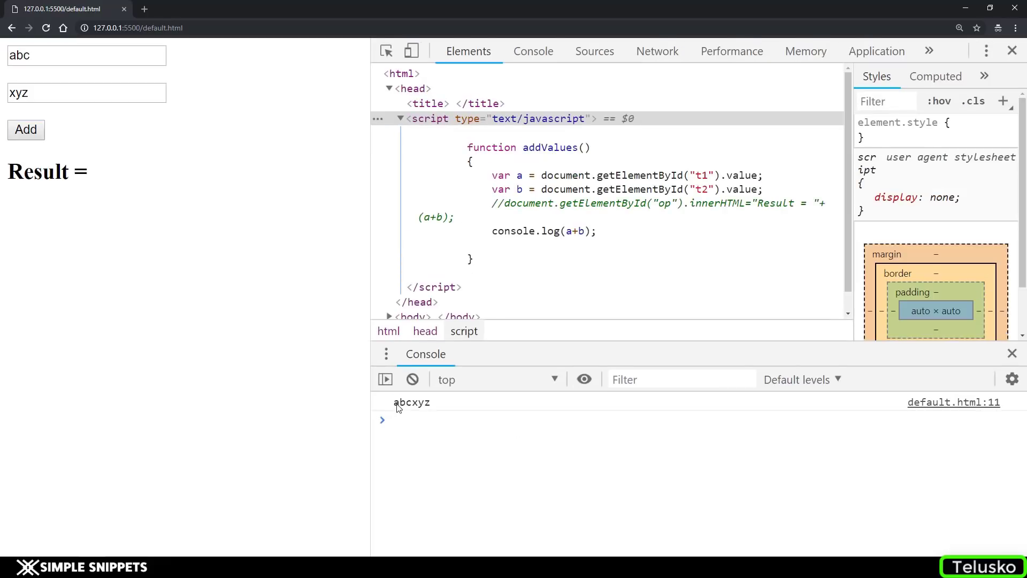
pyautogui.moveTo(393, 401); pyautogui.dragTo(433, 405)
pyautogui.click(447, 437)
# Delete and retype variable b on line 9 in VS Code
pyautogui.hotkey('alt', 'Tab')
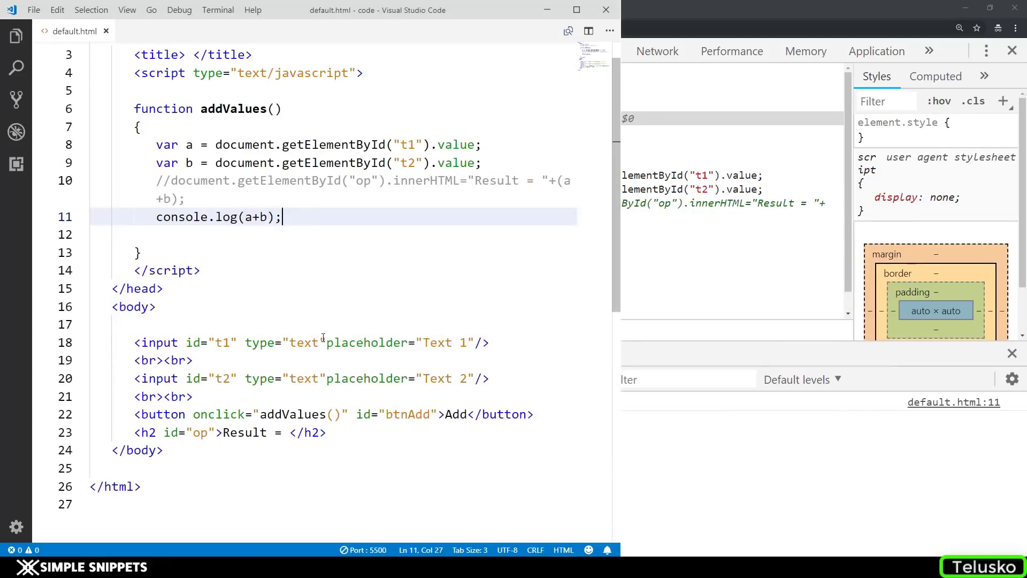
pyautogui.click(197, 161)
pyautogui.press('BackSpace')
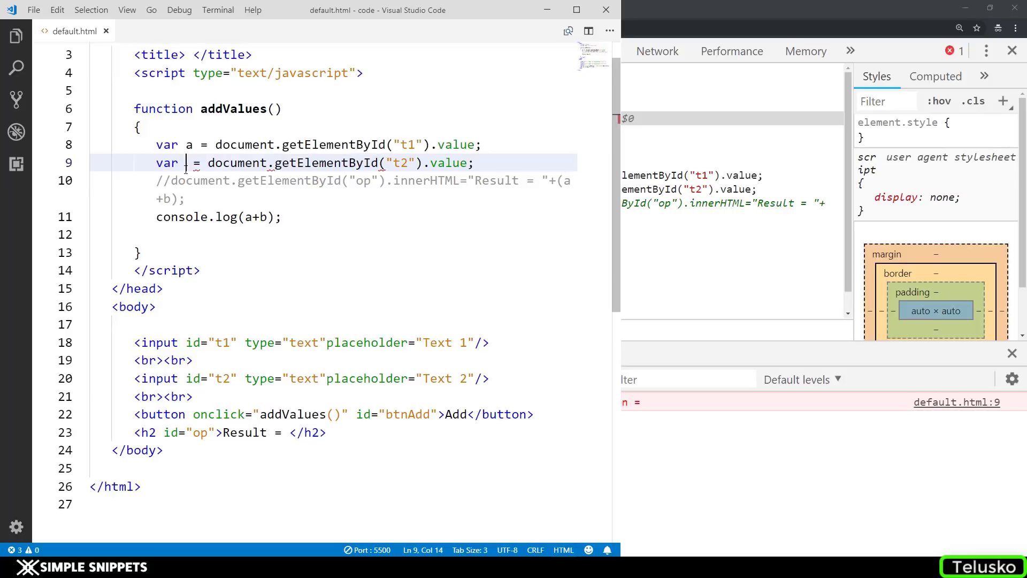
pyautogui.write('b')
pyautogui.click(281, 164)
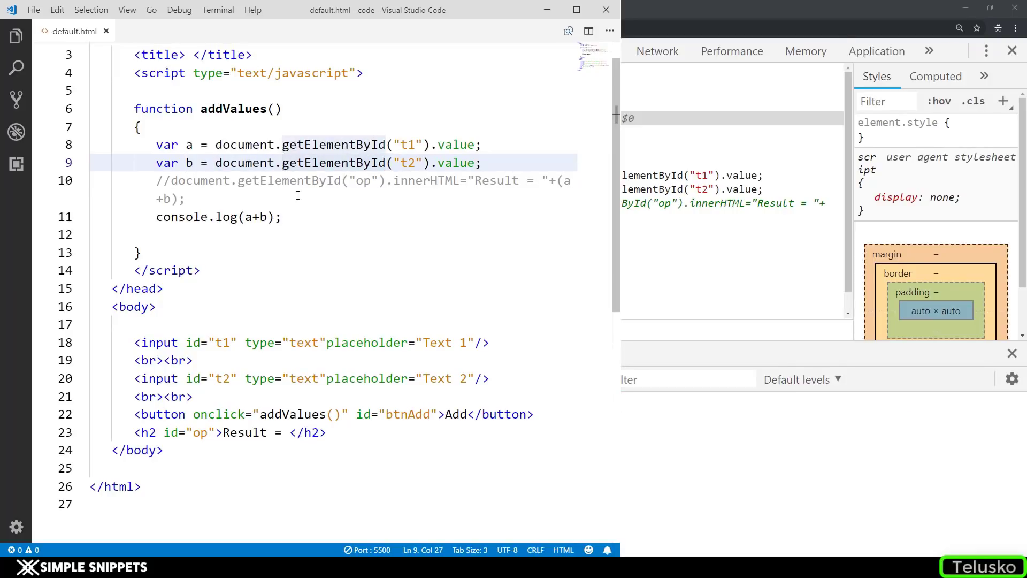
# Uncomment the innerHTML result line and comment out the console.log line with Ctrl+/
pyautogui.click(169, 181)
pyautogui.hotkey('ctrl', '/')
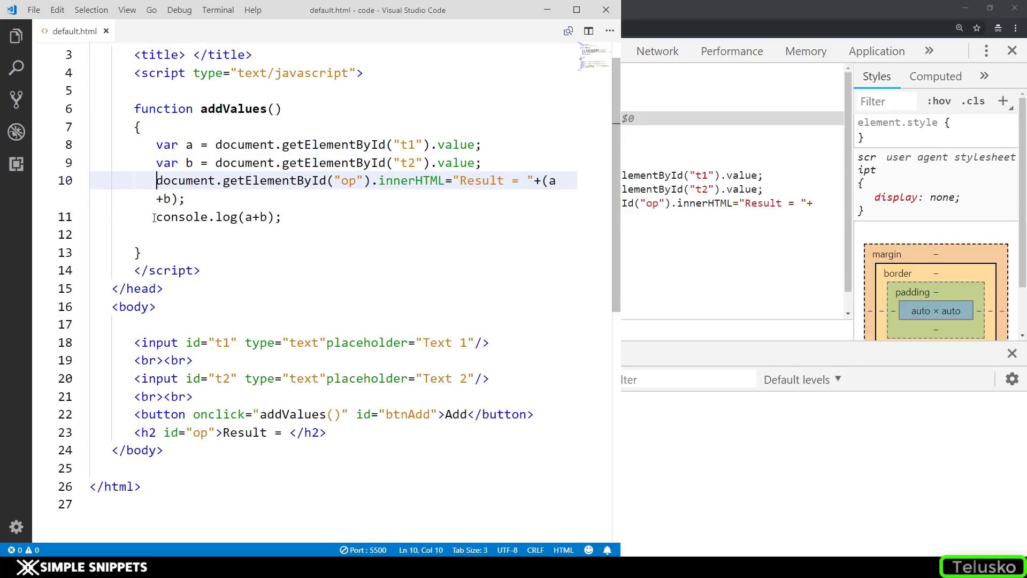
pyautogui.click(156, 217)
pyautogui.hotkey('ctrl', '/')
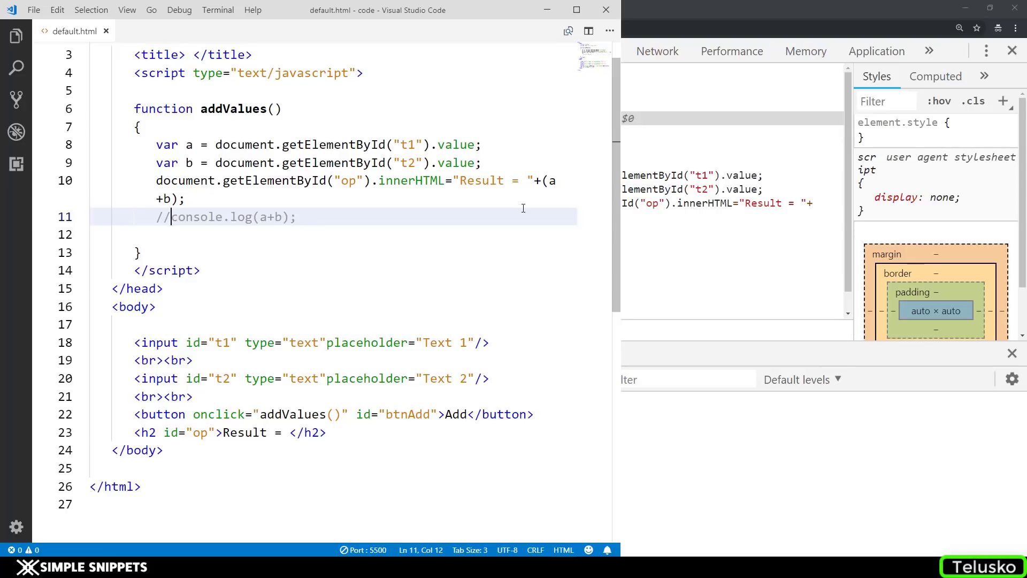
pyautogui.doubleClick(553, 181)
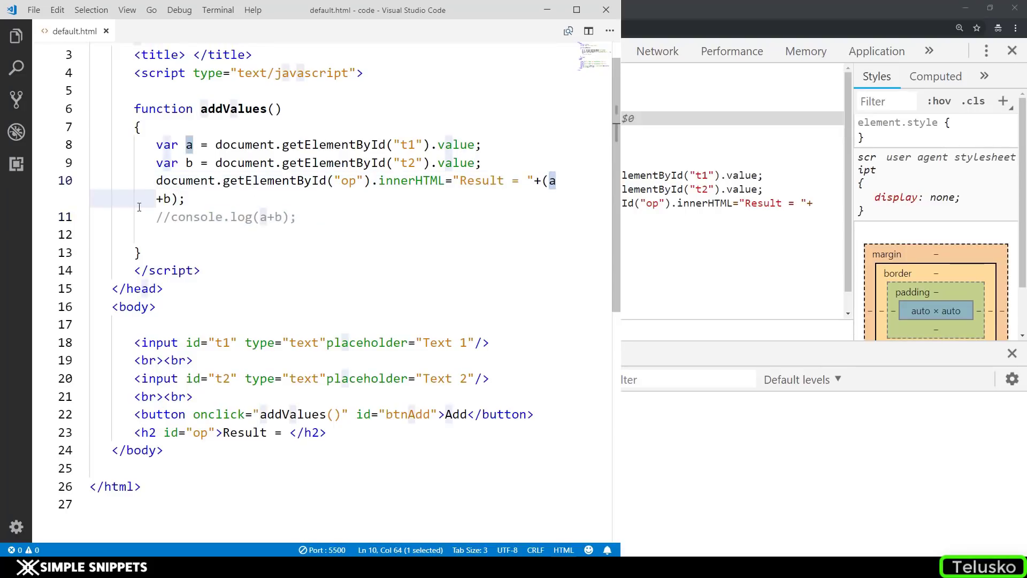
pyautogui.doubleClick(247, 413)
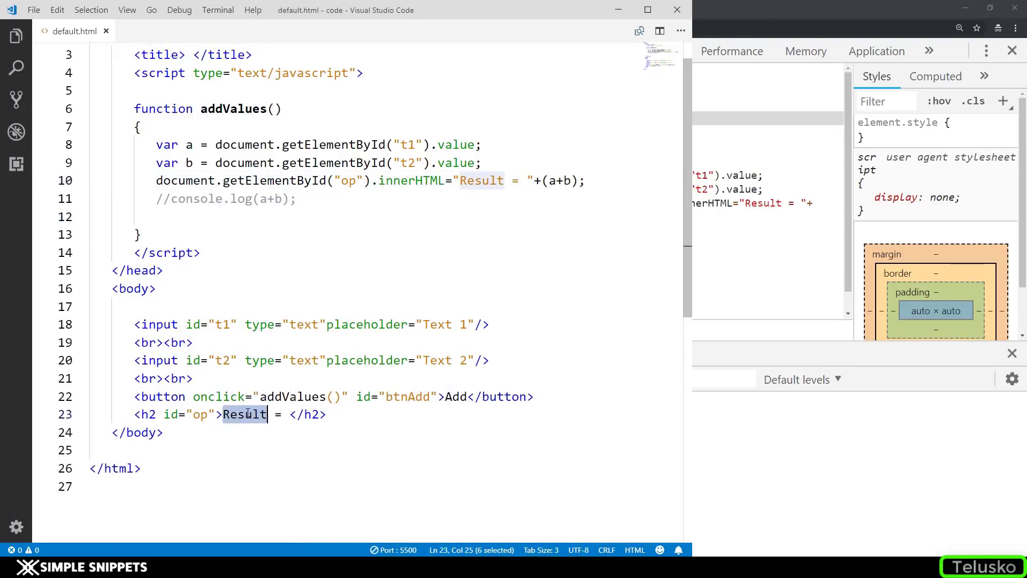
pyautogui.click(283, 413)
# Test the page with a and b, confirming Result = ab
pyautogui.hotkey('alt', 'Tab')
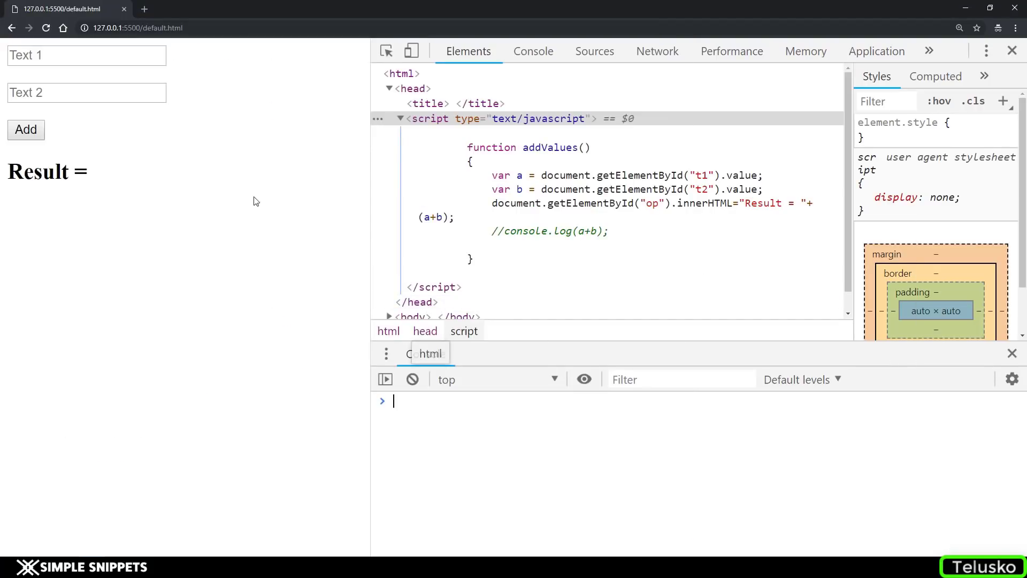
pyautogui.click(90, 54)
pyautogui.write('a')
pyautogui.click(70, 91)
pyautogui.write('d')
pyautogui.press('BackSpace')
pyautogui.write('b')
pyautogui.click(28, 133)
pyautogui.moveTo(93, 172); pyautogui.dragTo(118, 172)
pyautogui.hotkey('alt', 'Tab')
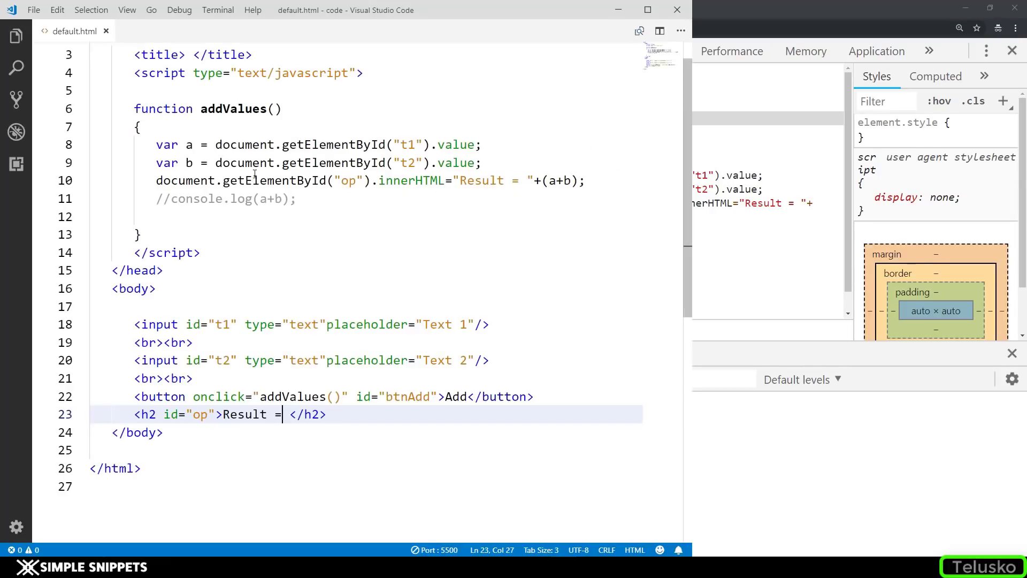
# Remove the plus so line 10 uses (ab) instead of (a+b)
pyautogui.click(556, 180)
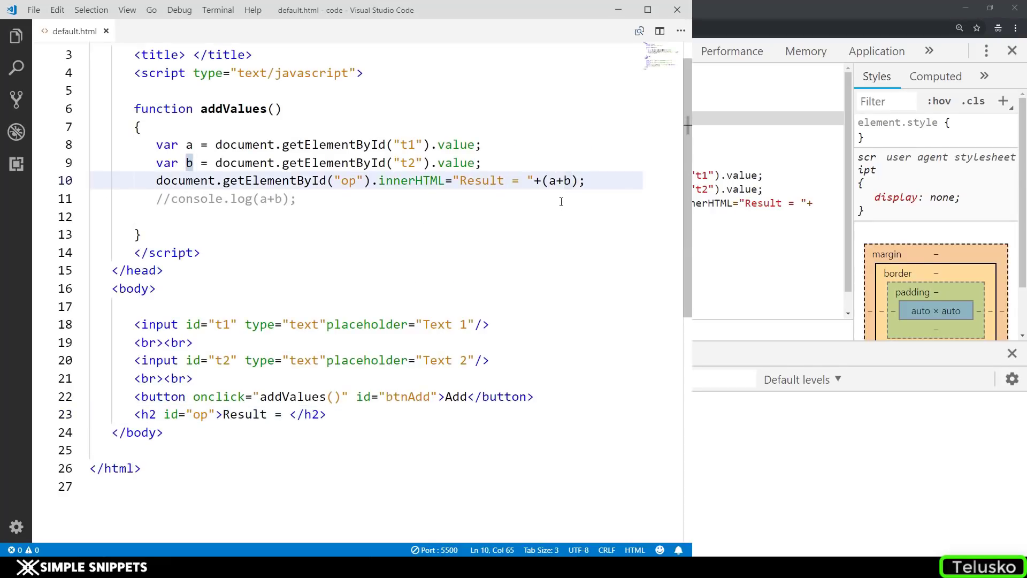
pyautogui.press('BackSpace')
pyautogui.click(574, 180)
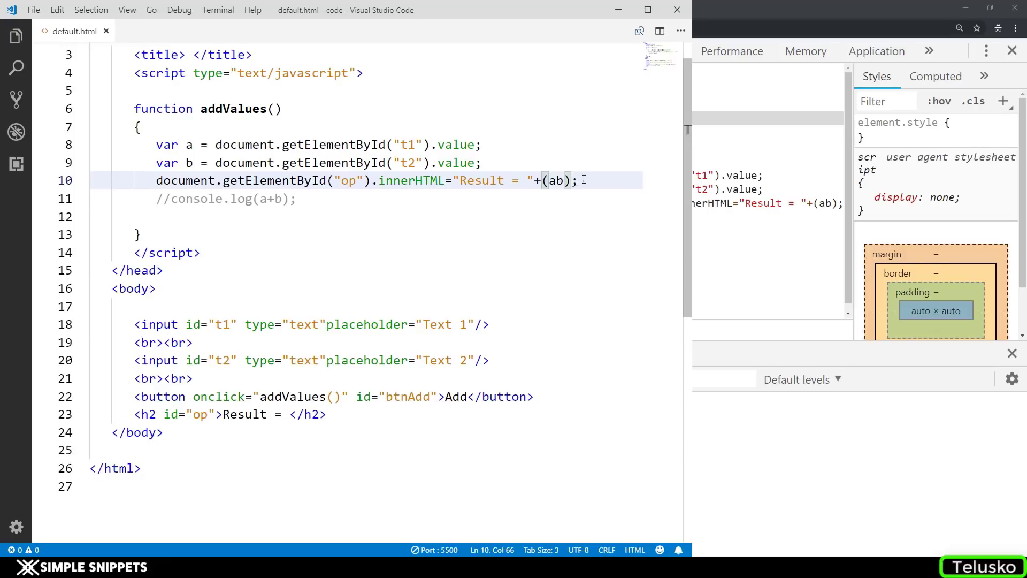
pyautogui.click(150, 127)
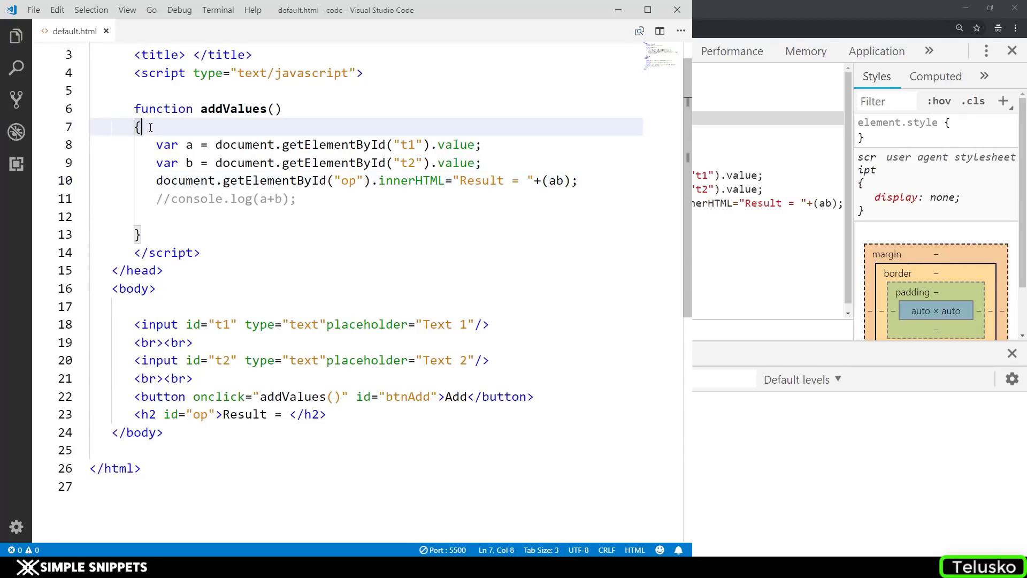
pyautogui.click(547, 181)
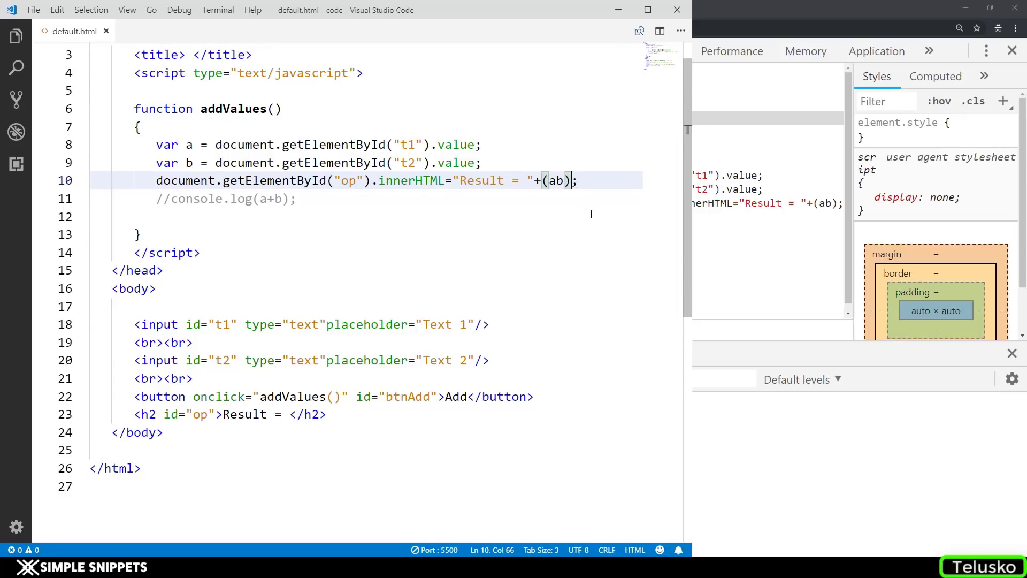
# Enter a and b in the page's two text fields to test the change
pyautogui.hotkey('alt', 'Tab')
pyautogui.click(78, 50)
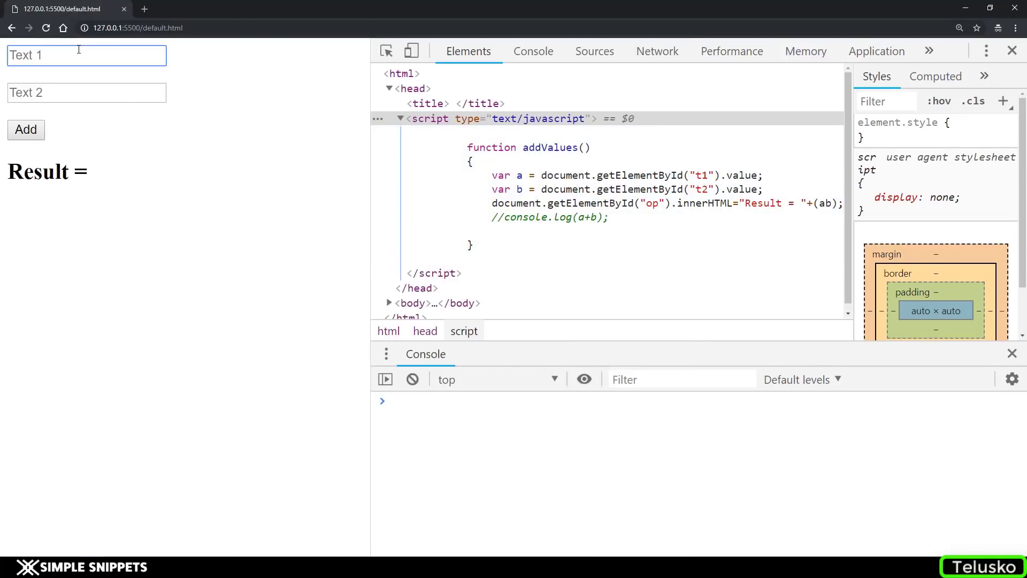
pyautogui.write('a')
pyautogui.click(74, 86)
pyautogui.write('b')
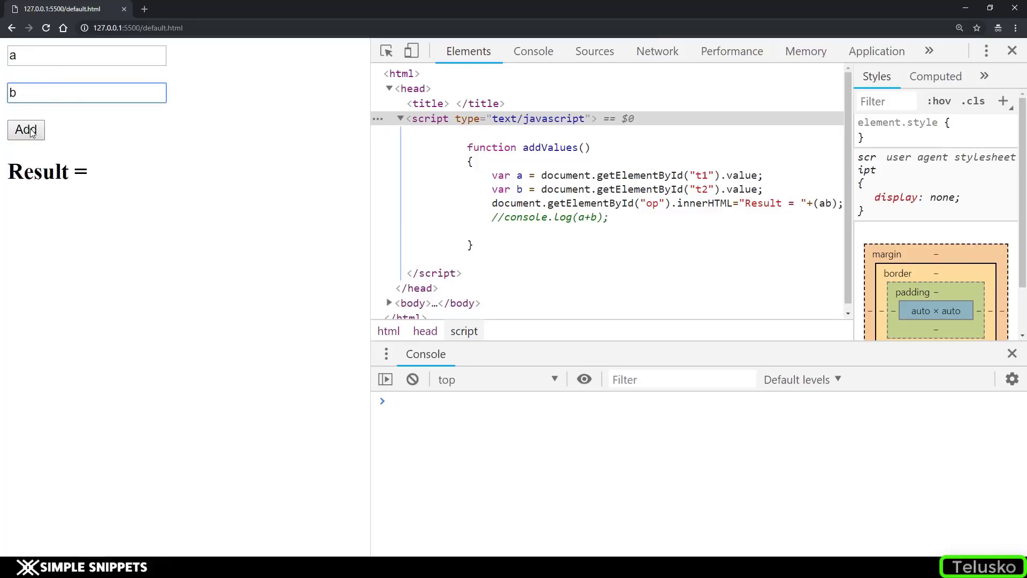
# Trigger the 'ab is not defined' error with Add and compare lines 10–11 in VS Code
pyautogui.click(31, 133)
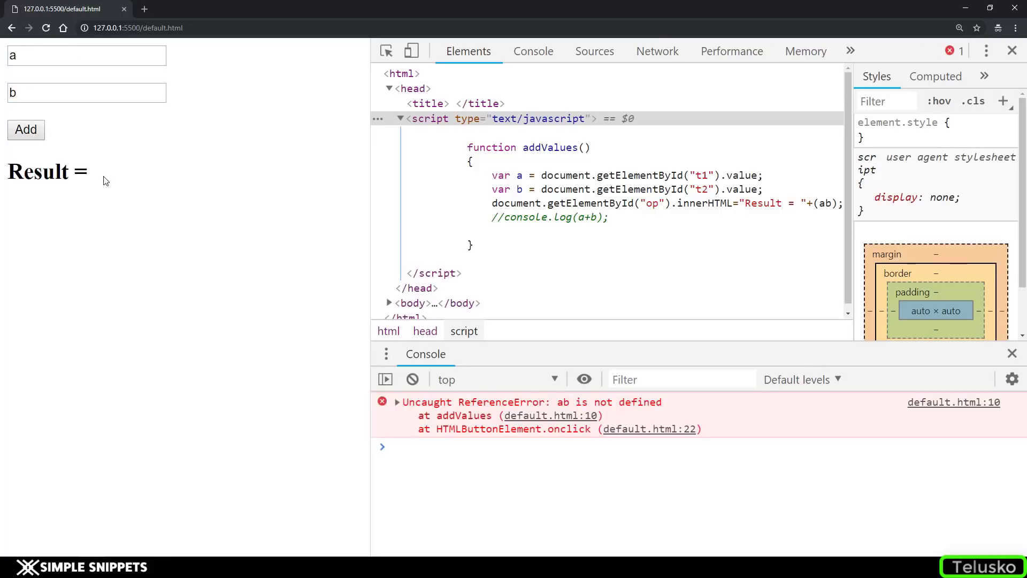
pyautogui.hotkey('alt', 'Tab')
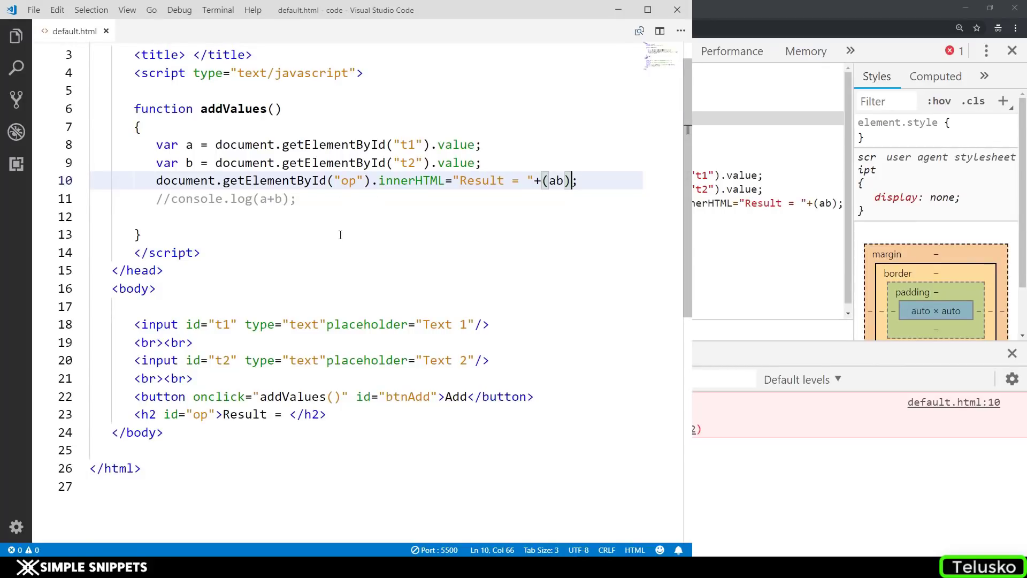
pyautogui.click(312, 198)
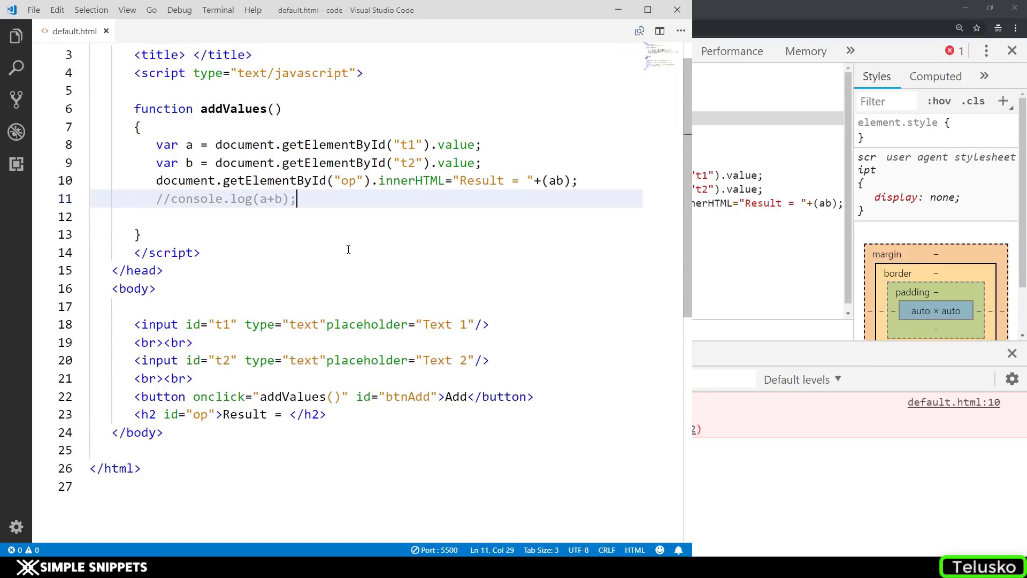
pyautogui.hotkey('alt', 'Tab')
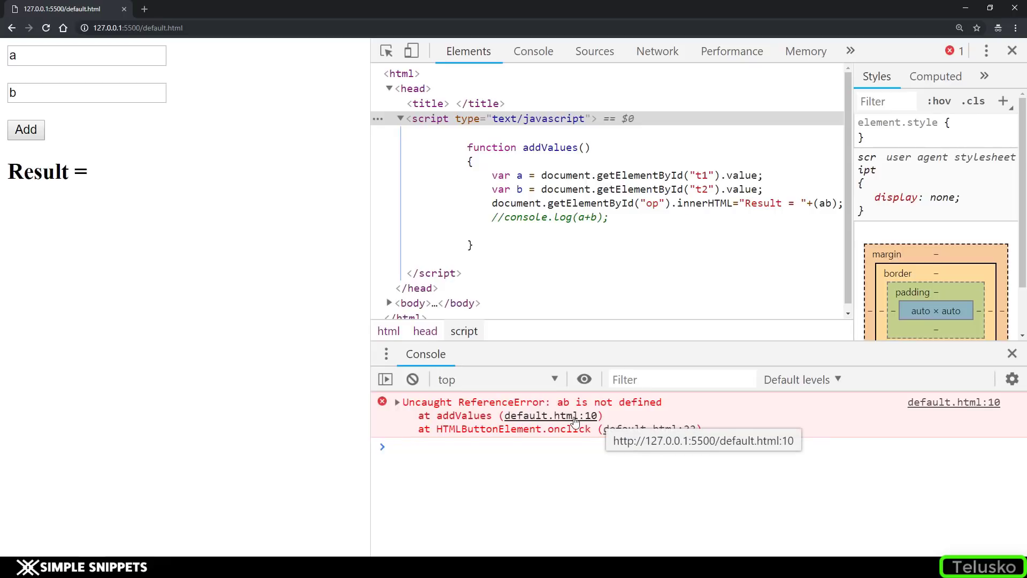
# Open the erroring line in default.html and check the a and b on line 10 in the editor
pyautogui.click(570, 417)
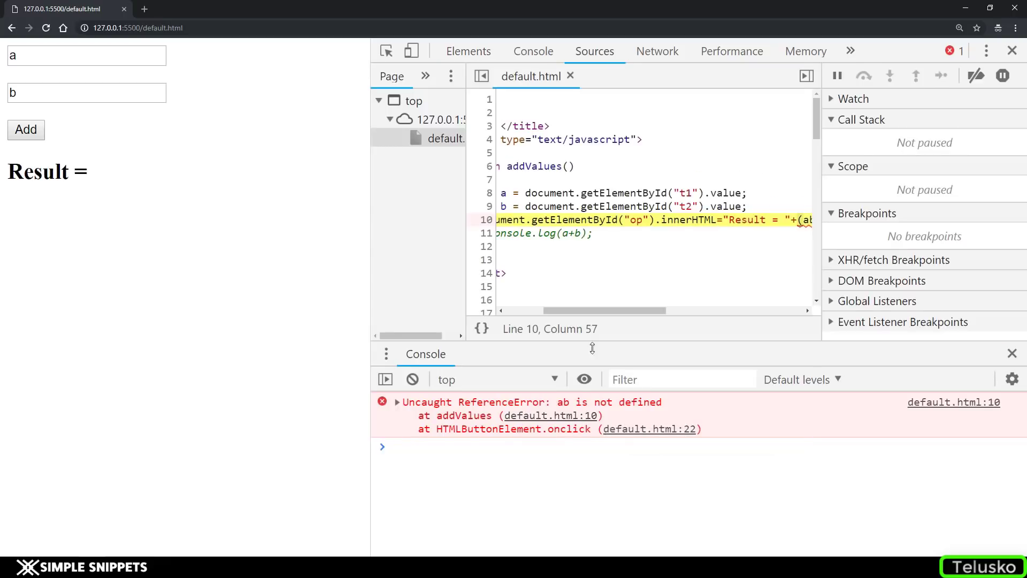
pyautogui.moveTo(619, 314)
pyautogui.mouseDown()
pyautogui.moveTo(572, 310)
pyautogui.moveTo(624, 309)
pyautogui.mouseUp()
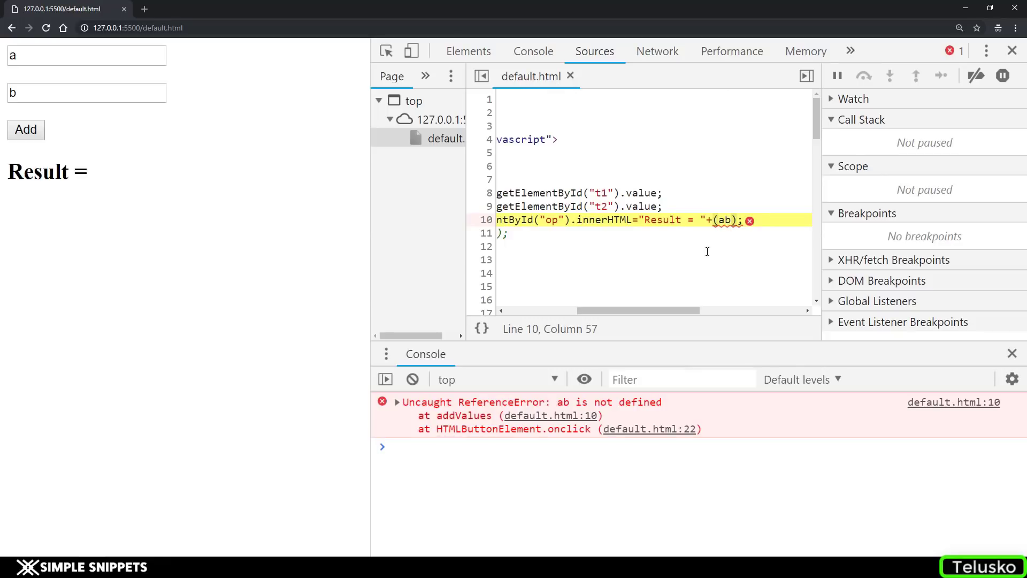
pyautogui.hotkey('alt', 'Tab')
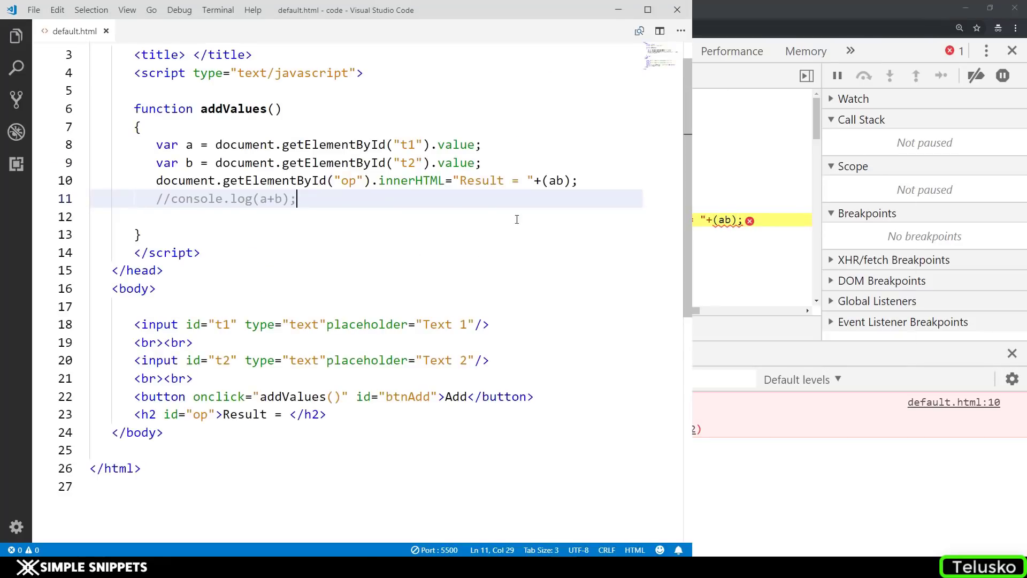
pyautogui.click(556, 180)
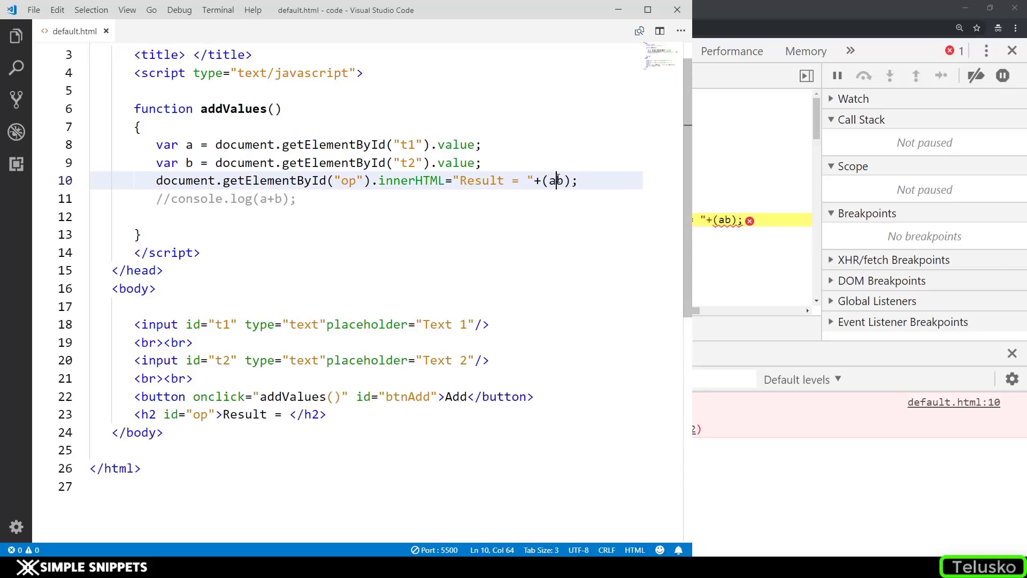
pyautogui.moveTo(555, 180)
pyautogui.hotkey('alt', 'Tab')
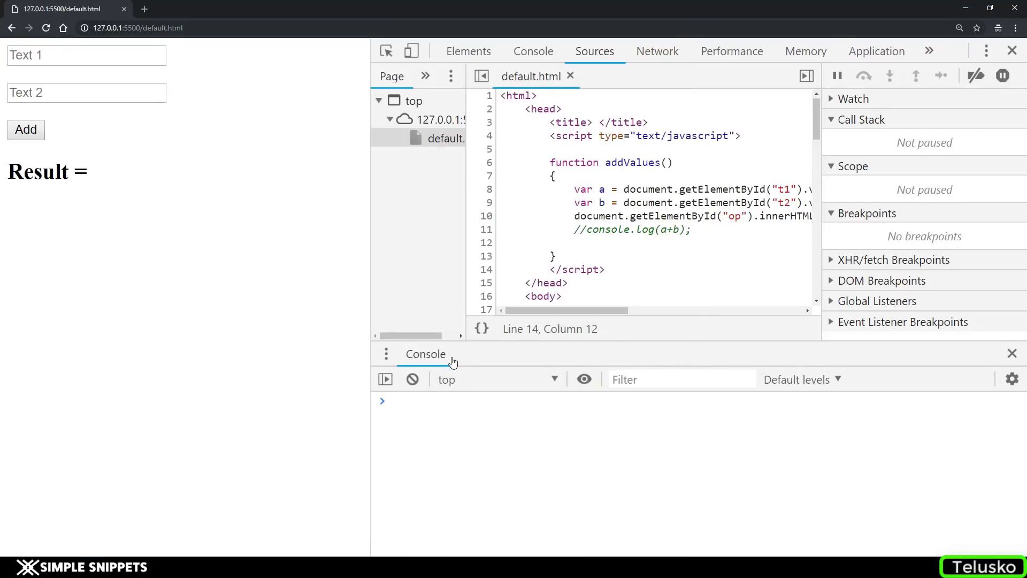
# Focus the Console input, then expand the Event Listener Breakpoints section in the Sources sidebar
pyautogui.click(407, 404)
pyautogui.click(834, 324)
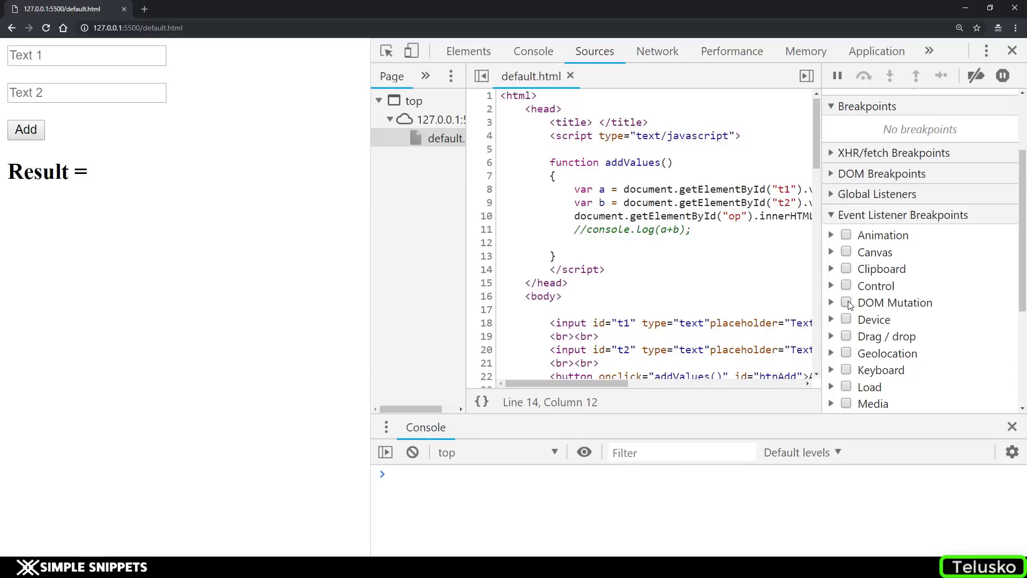
pyautogui.scroll(-1, 849, 301)
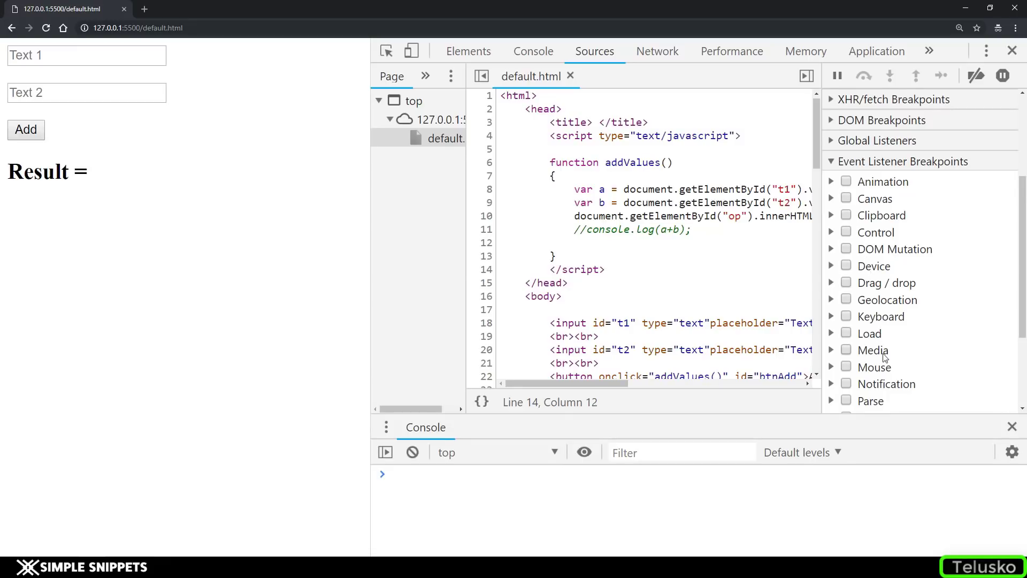
pyautogui.scroll(-1, 883, 357)
# Enable the Mouse > click event listener breakpoint
pyautogui.click(831, 313)
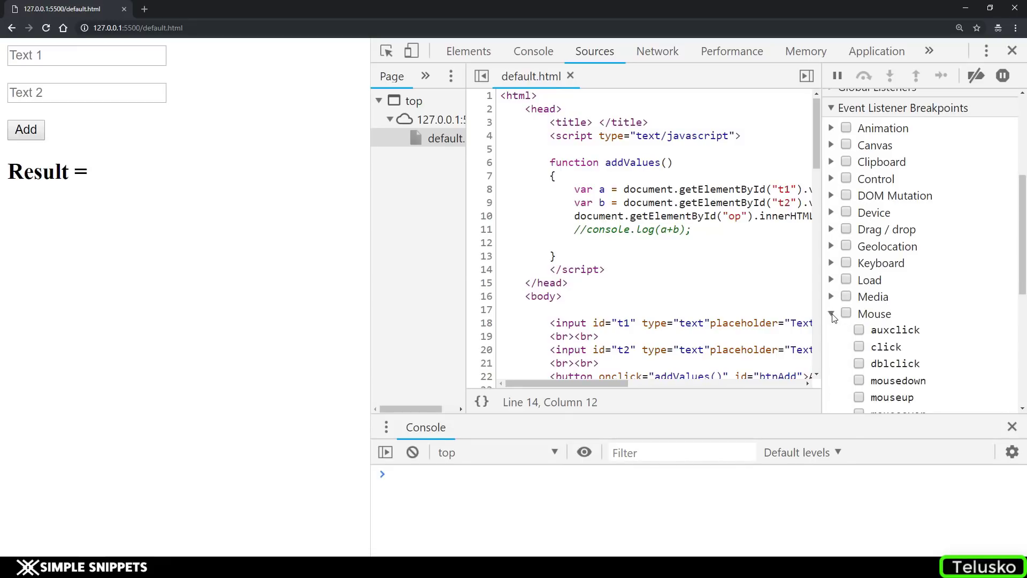
pyautogui.scroll(-1, 860, 320)
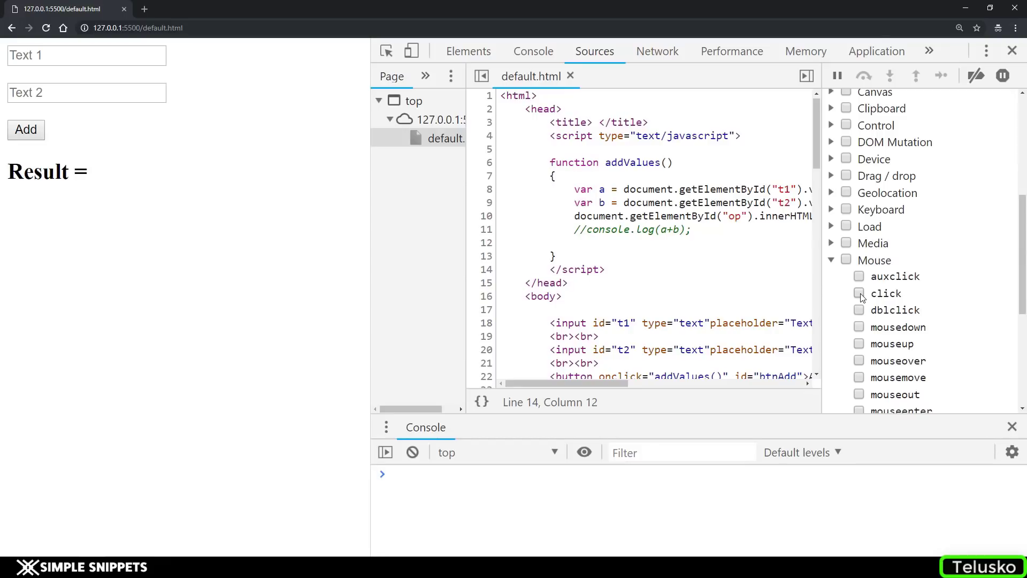
pyautogui.click(859, 293)
# Enlarge the DevTools panes, enter Tanmay and Sakpal, and click Add to pause at onclick
pyautogui.moveTo(754, 416); pyautogui.dragTo(754, 455)
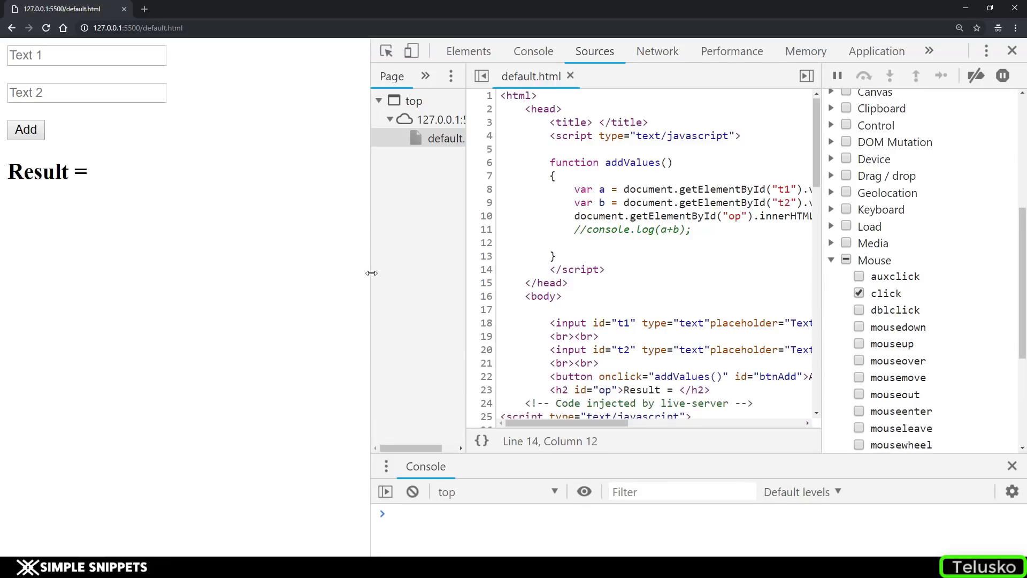
pyautogui.moveTo(369, 273); pyautogui.dragTo(328, 275)
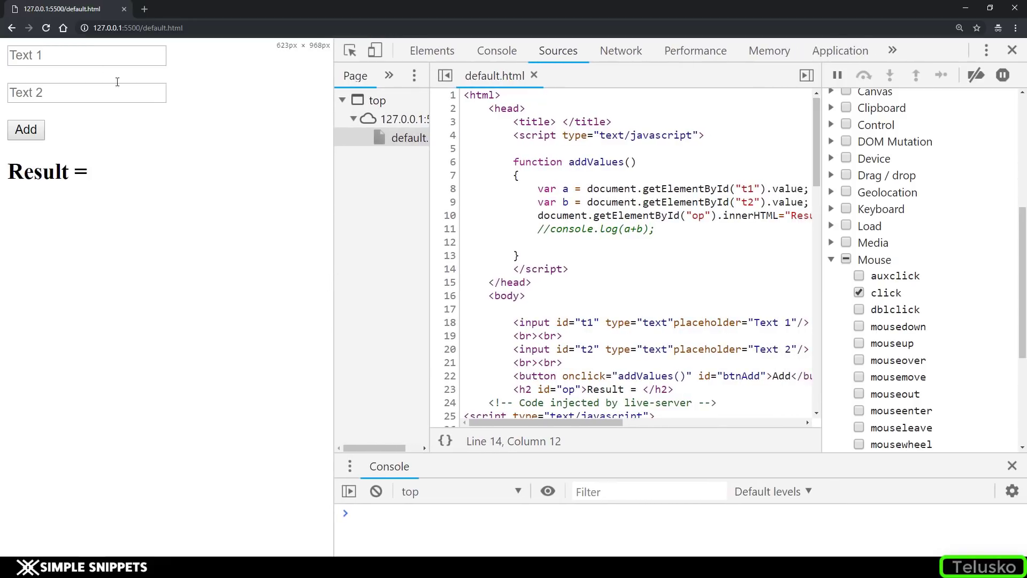
pyautogui.click(69, 52)
pyautogui.write('Tanmay')
pyautogui.press('Tab')
pyautogui.write('Sakpal')
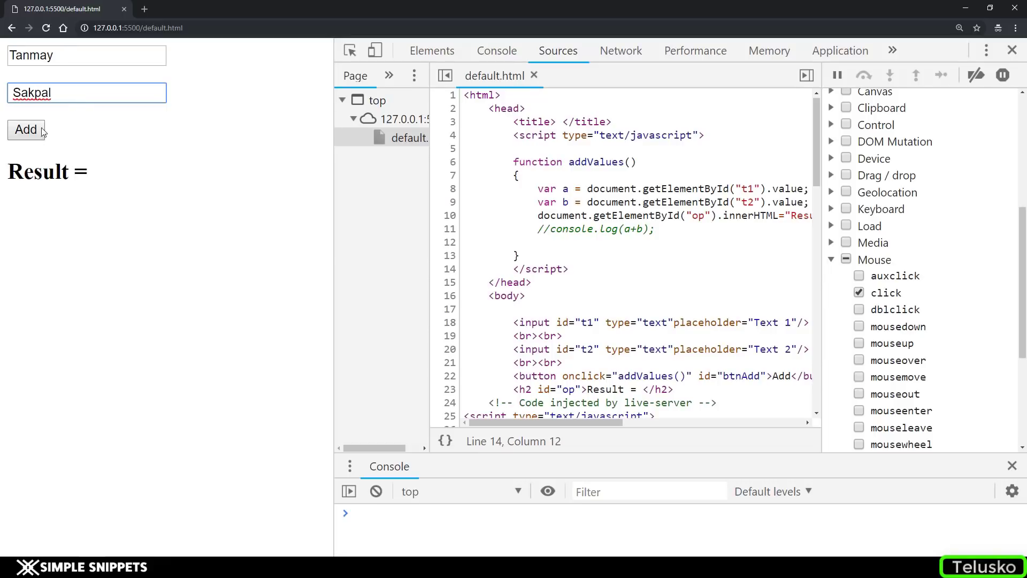
pyautogui.click(39, 132)
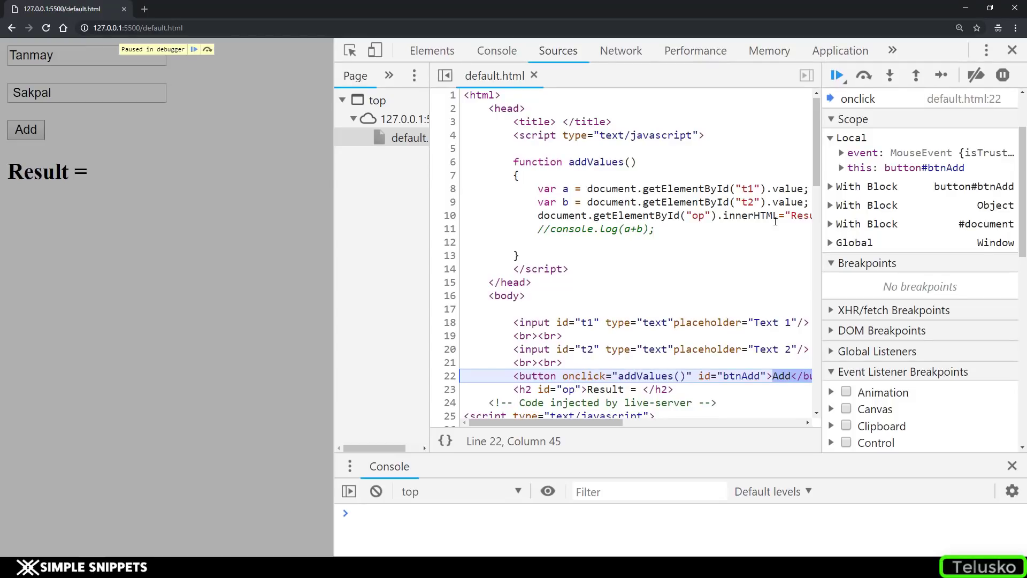
# Step into addValues and through lines 8–9 until a = 'Tanmay' and b = ' Sakpal'
pyautogui.click(943, 76)
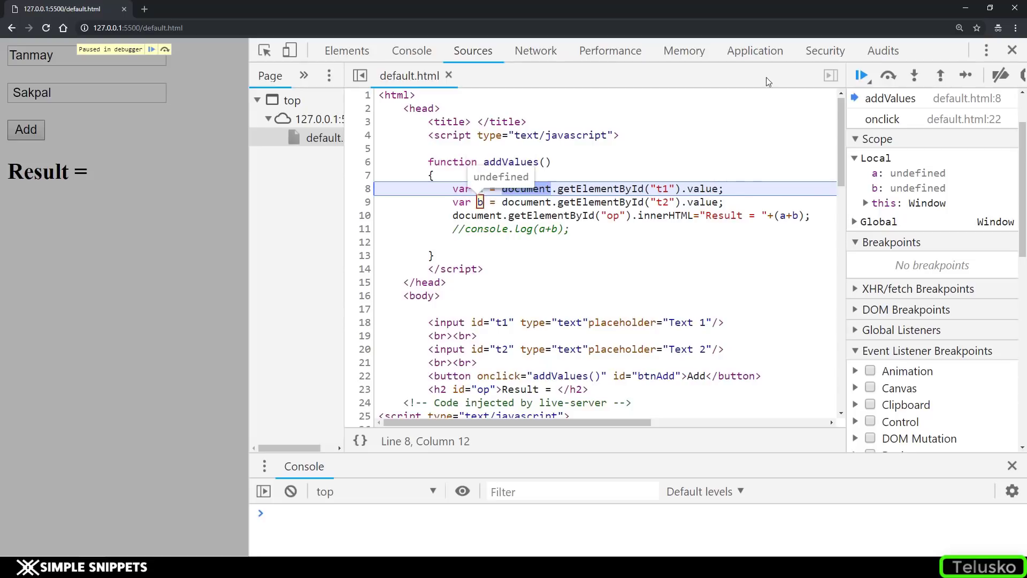
pyautogui.click(964, 76)
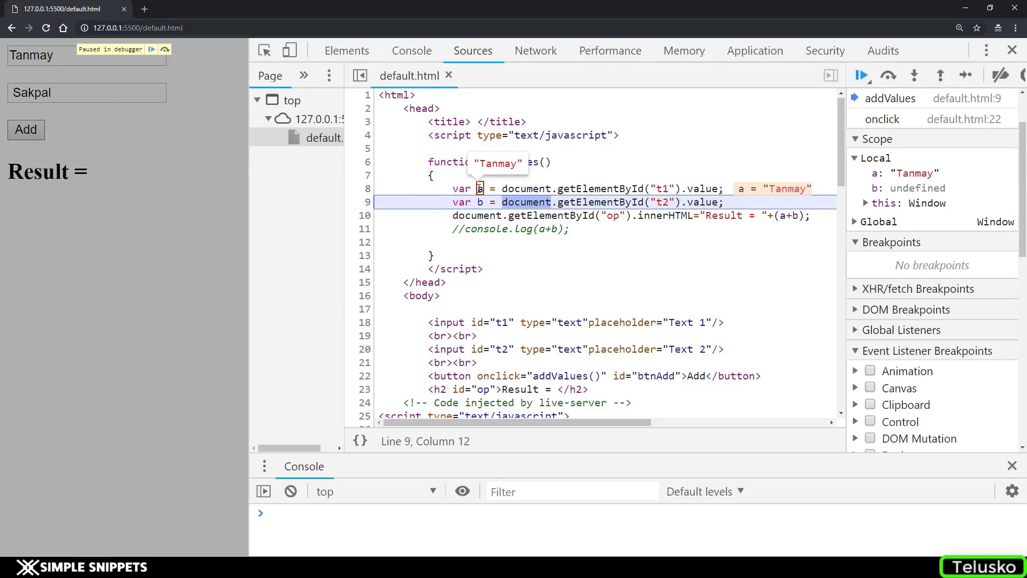
pyautogui.click(965, 75)
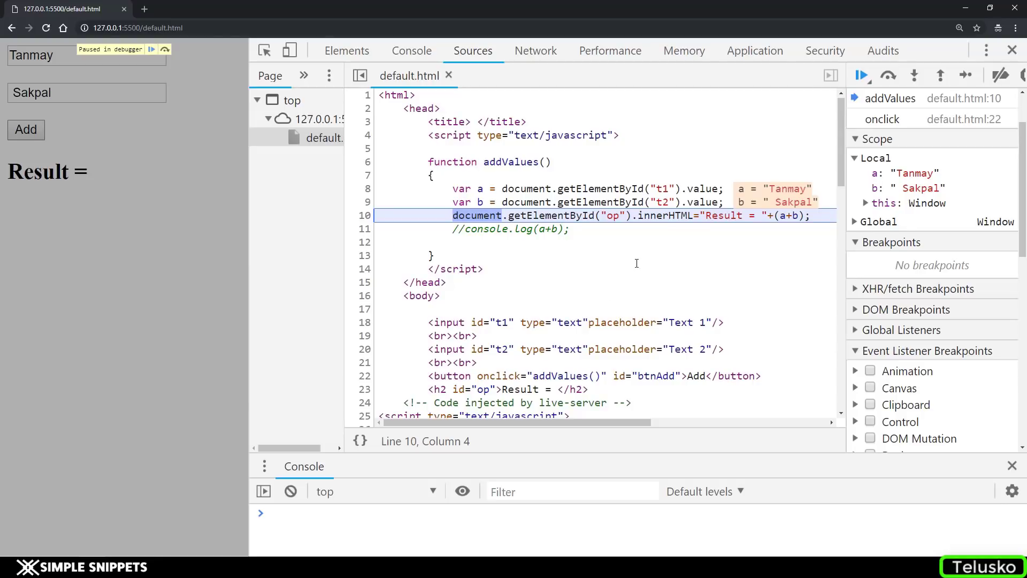
# Run line 10, resize the panes, then step out and resume so Result reads Tanmay Sakpal
pyautogui.click(967, 75)
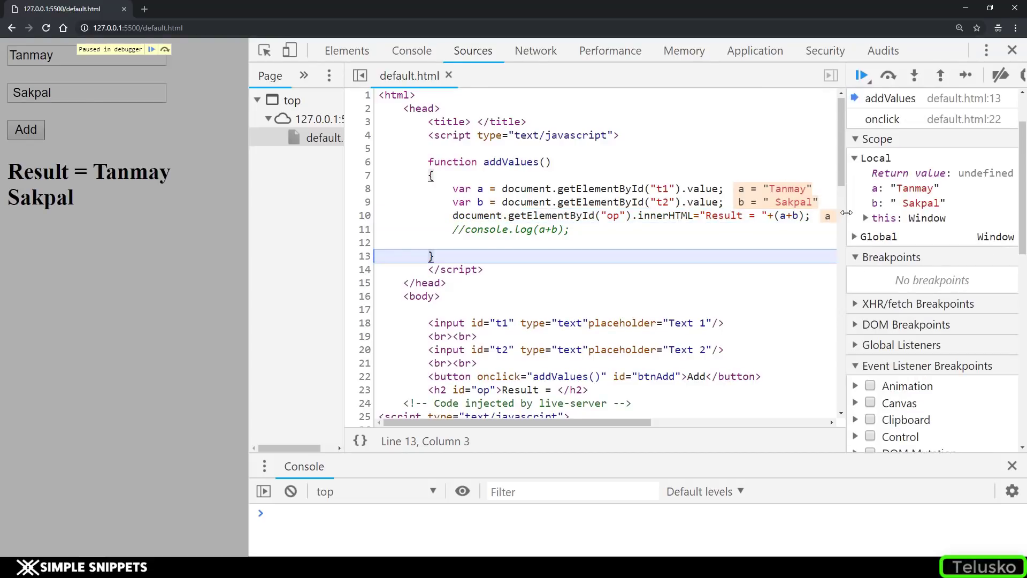
pyautogui.moveTo(847, 223); pyautogui.dragTo(861, 224)
pyautogui.moveTo(249, 240); pyautogui.dragTo(218, 242)
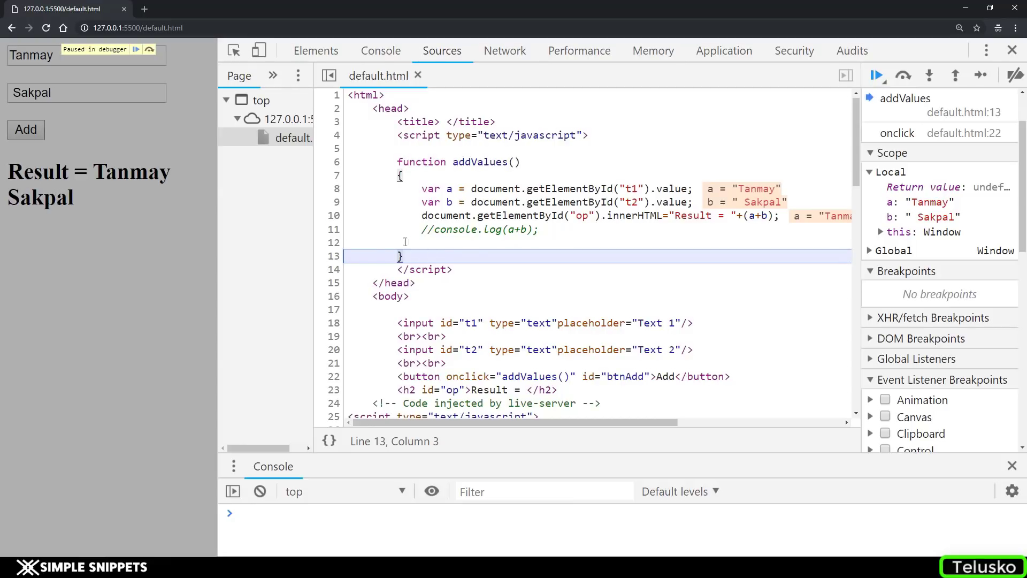
pyautogui.moveTo(374, 455); pyautogui.dragTo(374, 362)
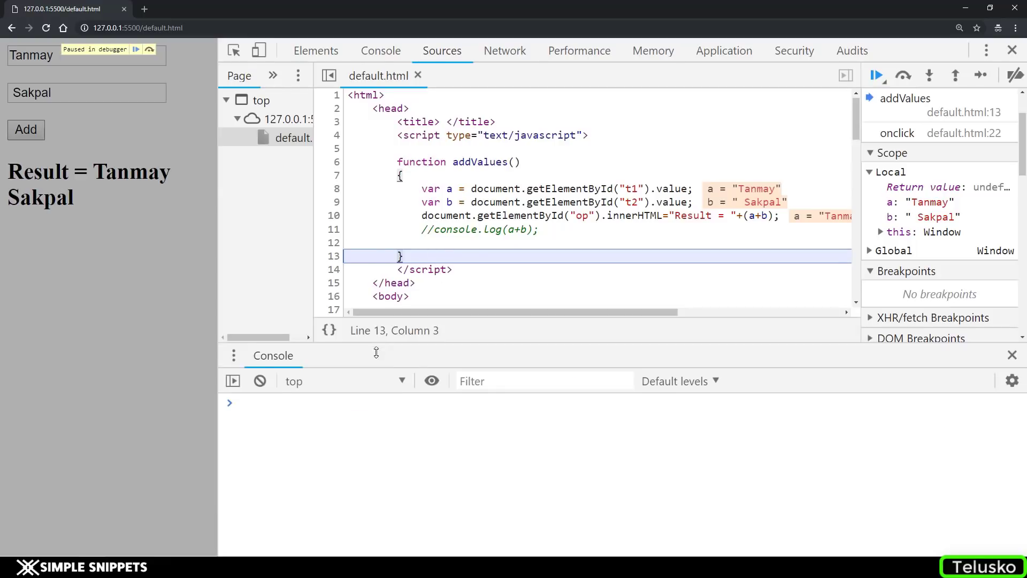
pyautogui.click(435, 229)
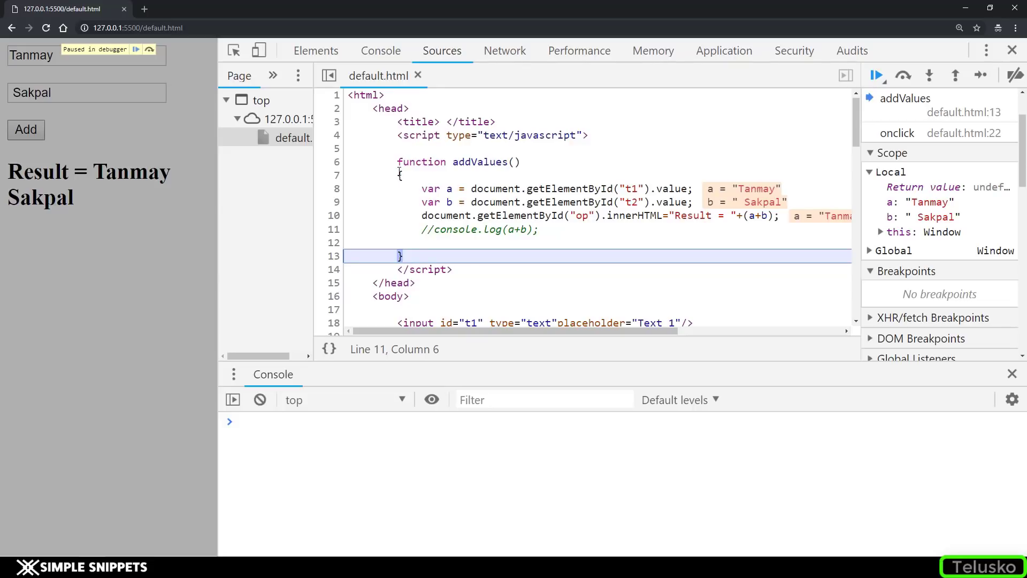
pyautogui.click(981, 76)
pyautogui.click(982, 76)
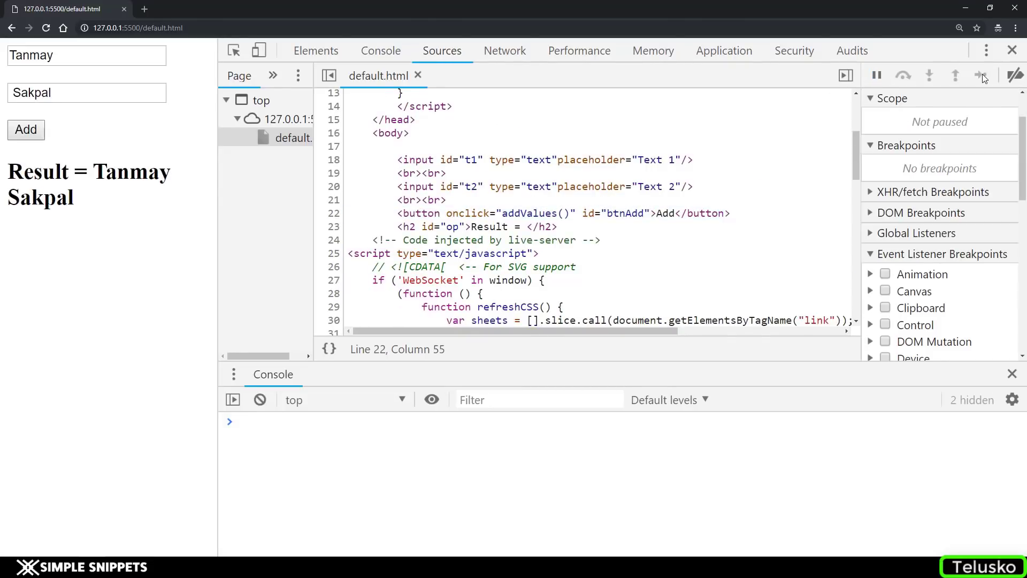
# Widen the page, collapse the Mouse breakpoint options, and set a line breakpoint on line 8
pyautogui.moveTo(218, 230); pyautogui.dragTo(348, 231)
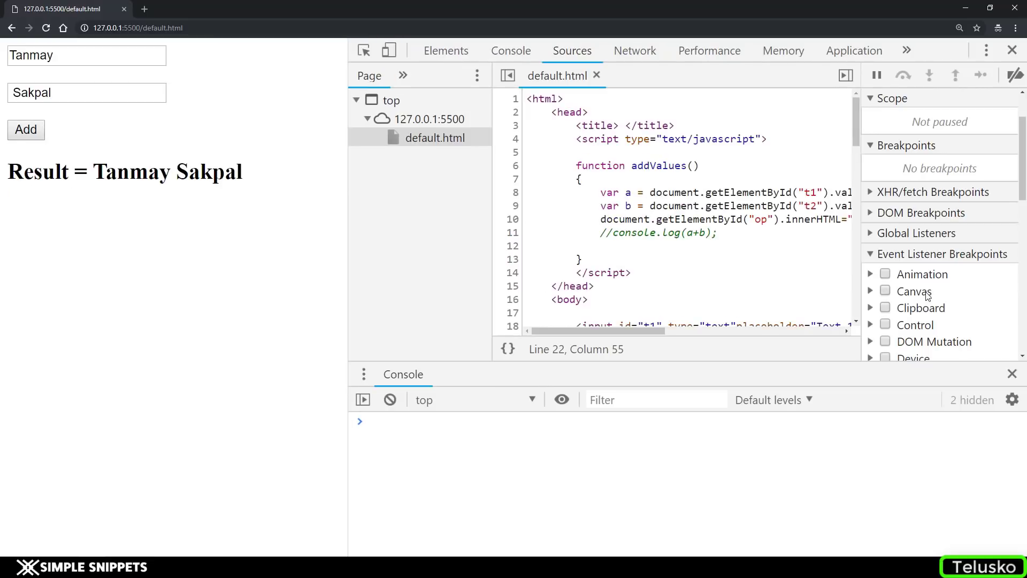
pyautogui.scroll(-3, 928, 295)
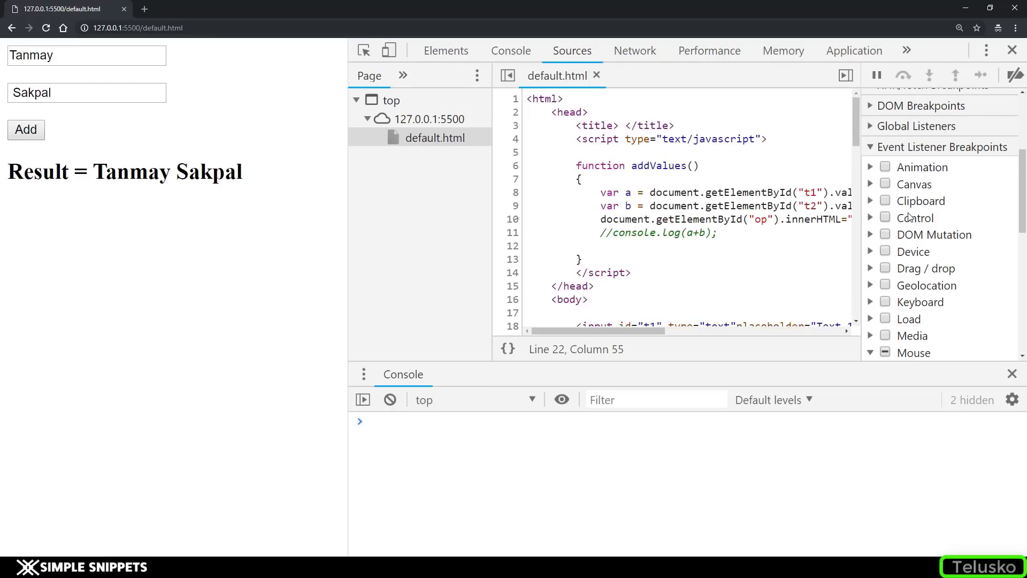
pyautogui.scroll(-2, 911, 265)
pyautogui.scroll(-2, 907, 276)
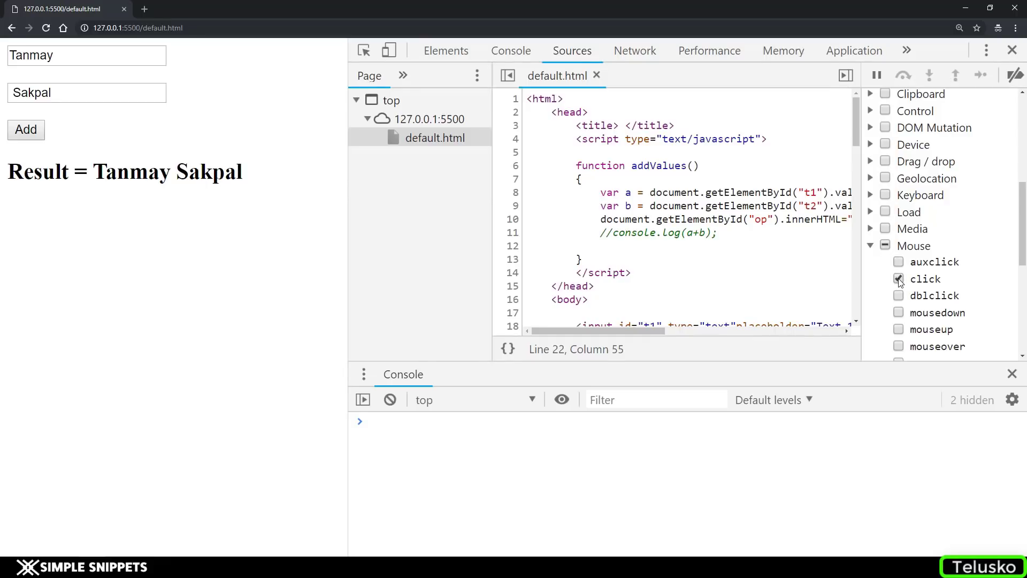
pyautogui.click(872, 247)
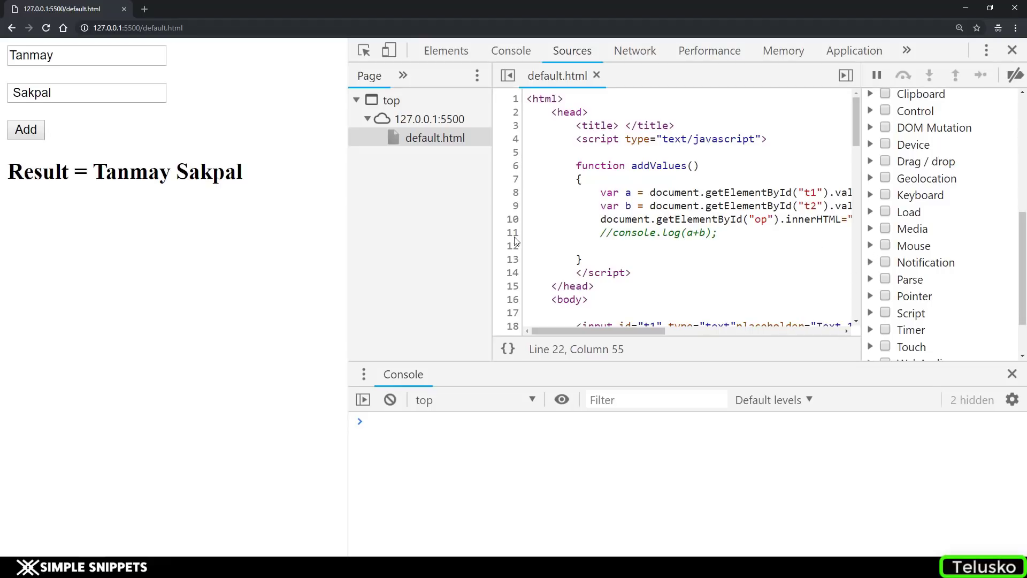
pyautogui.click(514, 193)
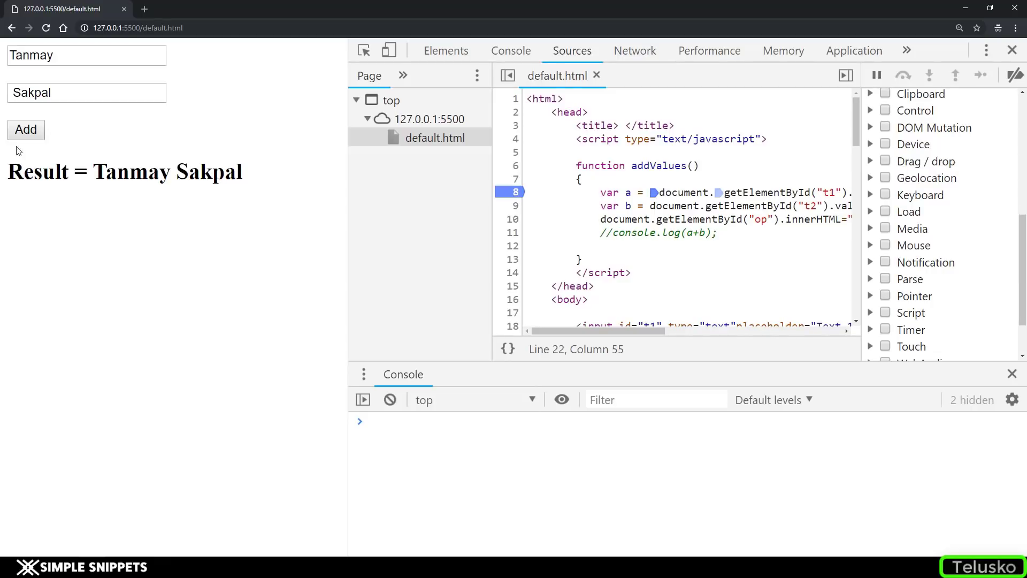
# Click Add to hit the line 8 breakpoint, step through line 9, then step out to onclick
pyautogui.click(25, 130)
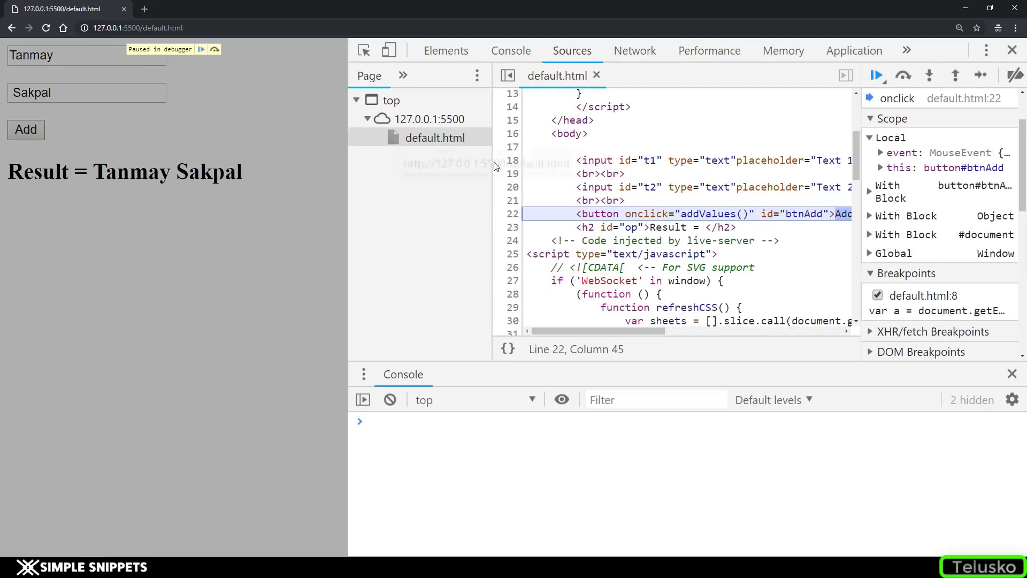
pyautogui.click(982, 76)
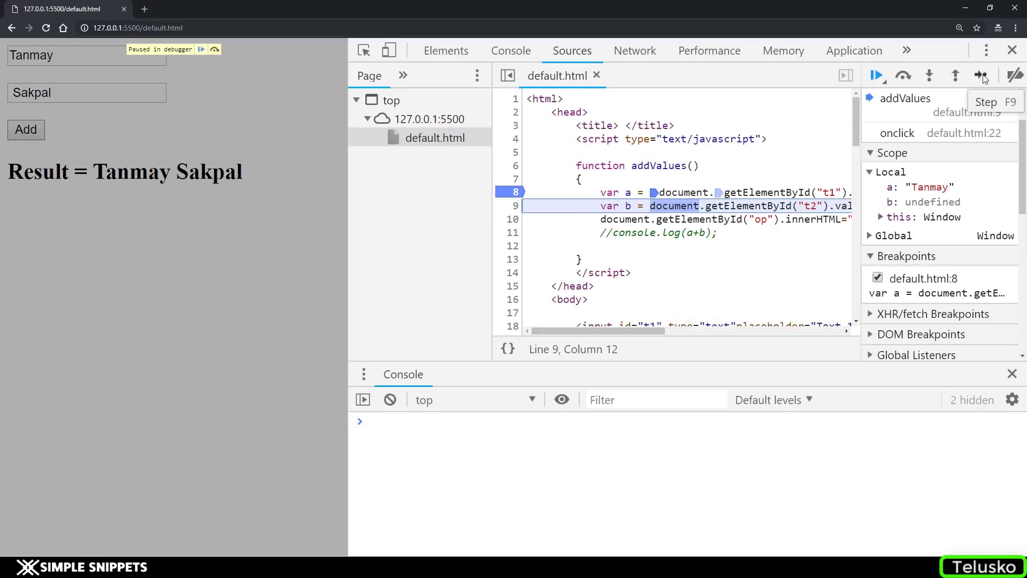
pyautogui.click(983, 75)
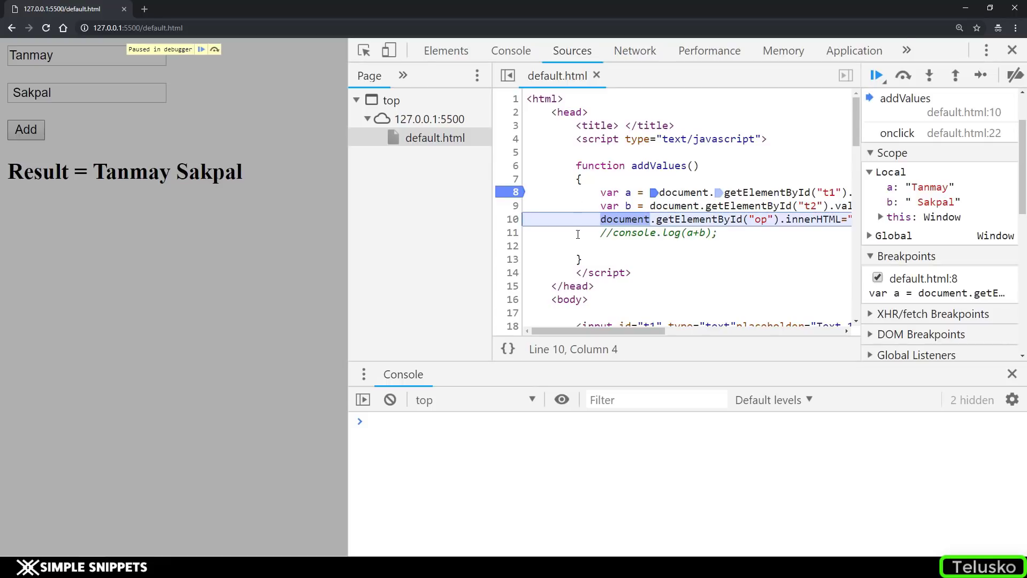
pyautogui.click(955, 75)
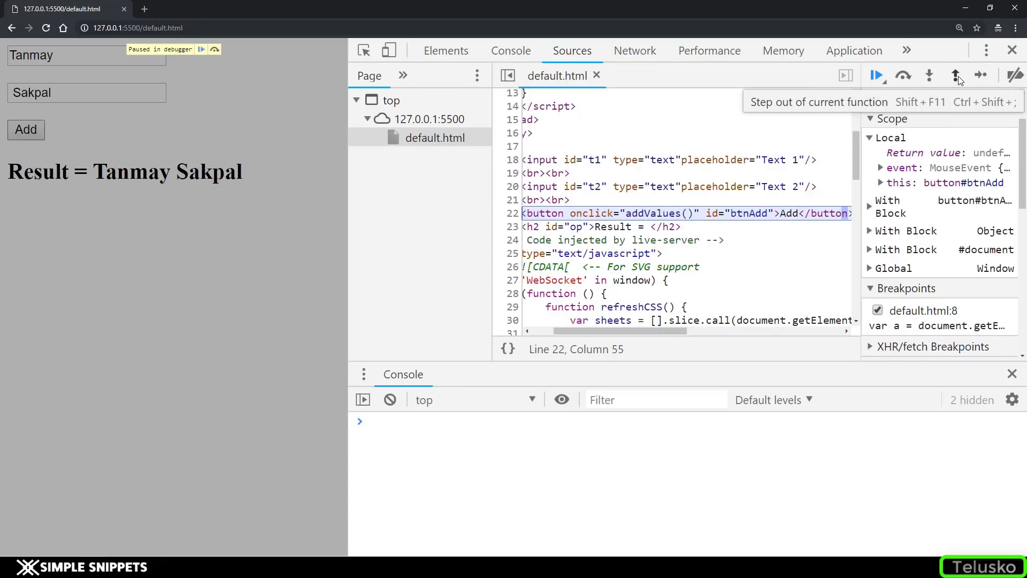